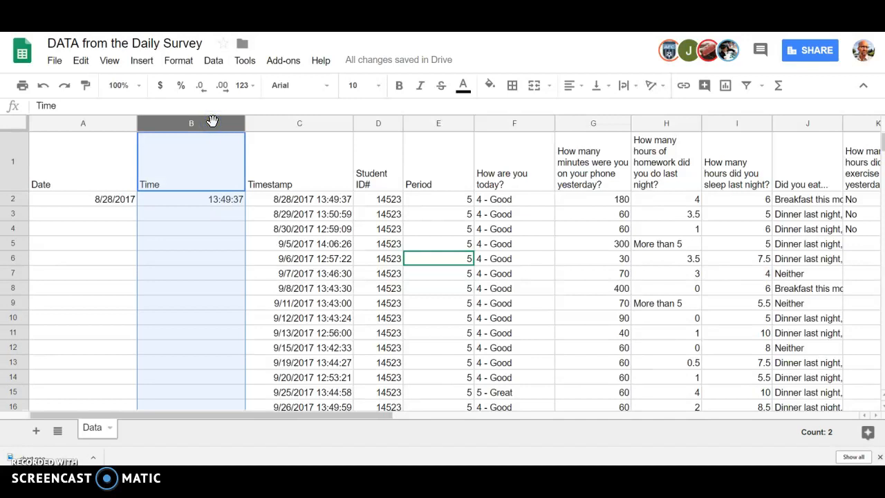
- Select row 5 of the survey data and check the selection questions in the Intro to Spreadsheets Worksheet
left_click(19, 243)
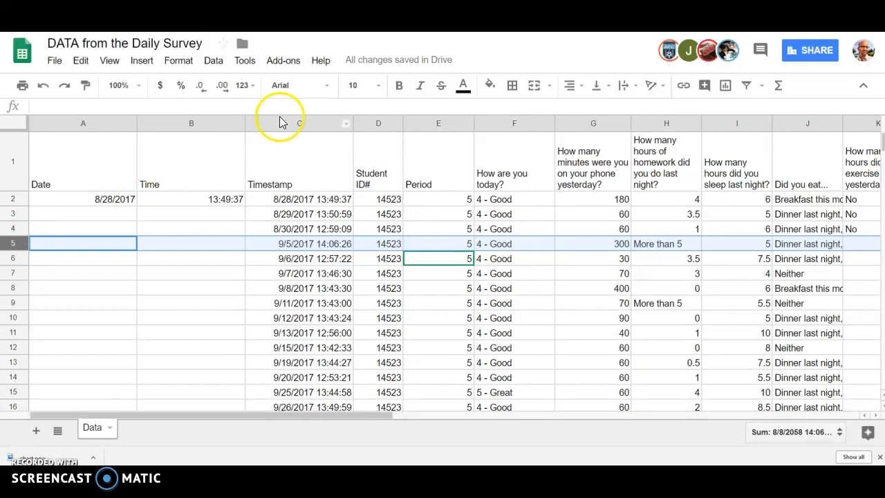
key("ctrl+Tab")
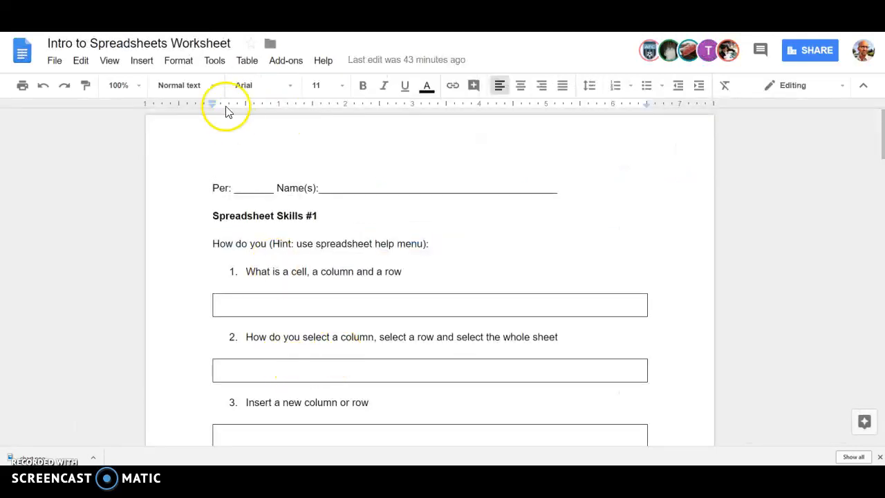
key("ctrl+shift+Tab")
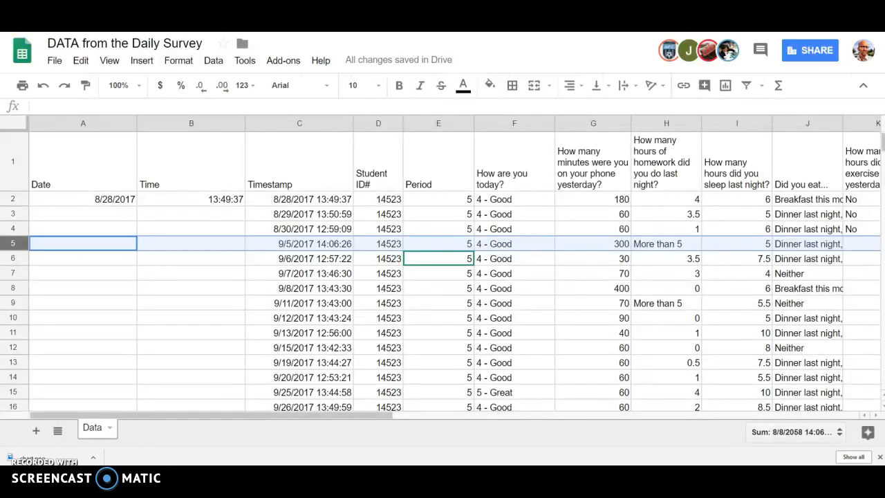
- Demonstrate selection in the survey data by selecting the Time column, row 8 and the whole sheet in turn
left_click(206, 124)
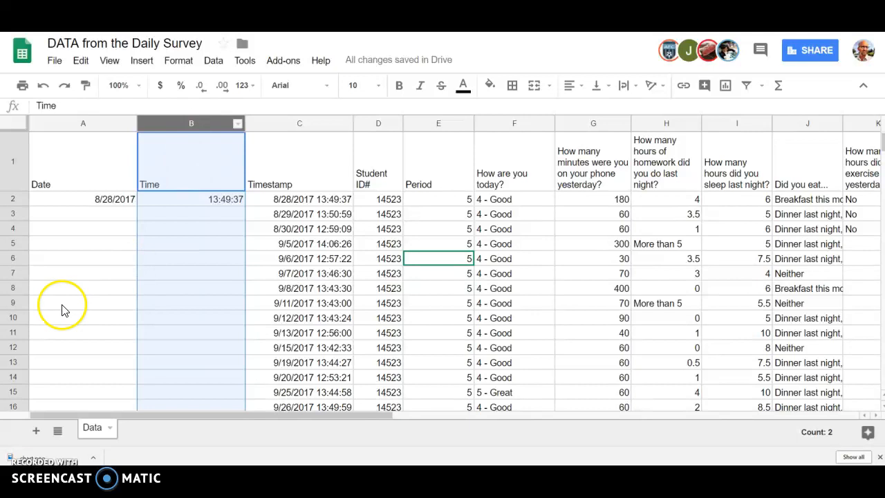
left_click(12, 289)
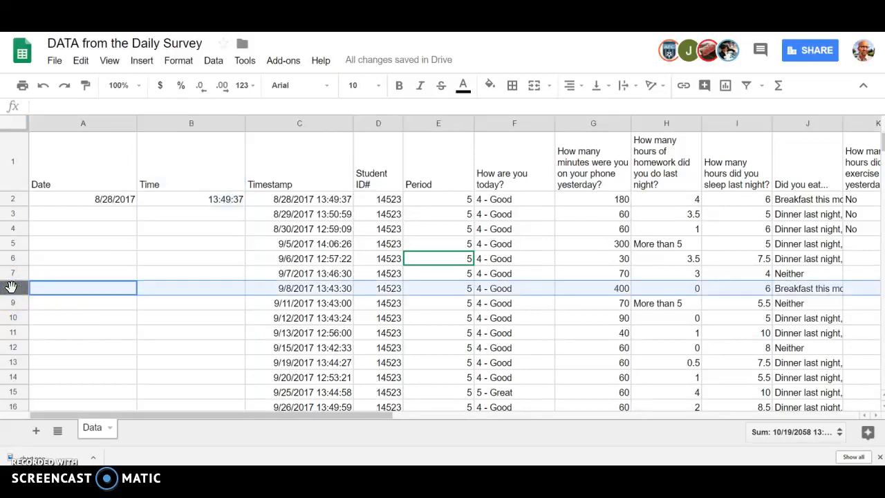
left_click(17, 126)
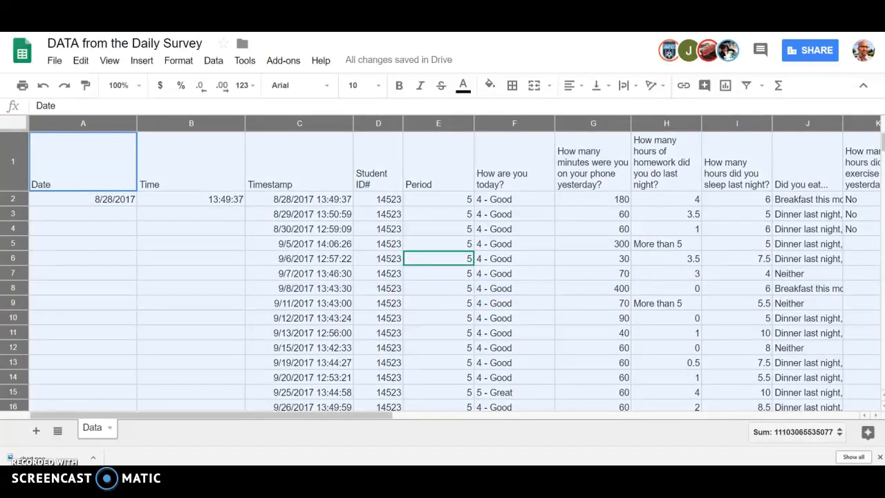
- Check question 3 about inserting columns or rows in the worksheet, and return to the survey data with only cell B7 selected
key("ctrl+Tab")
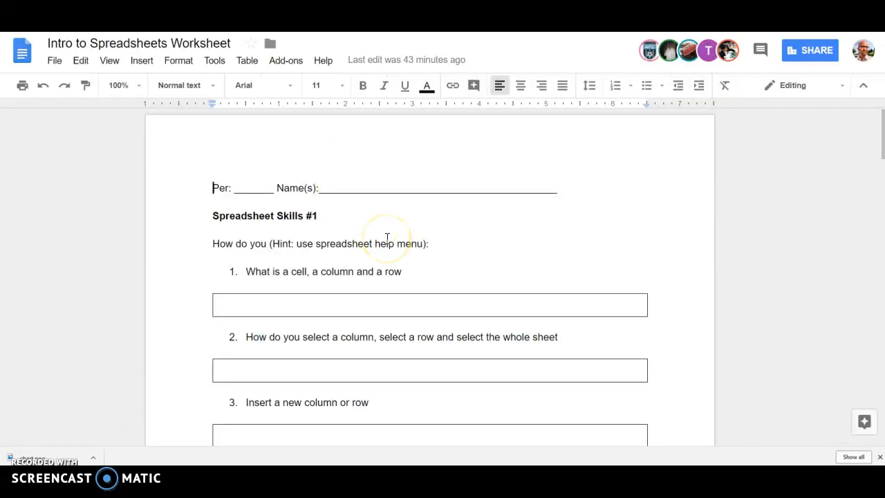
scroll(387, 238, "down", 3)
left_click(248, 312)
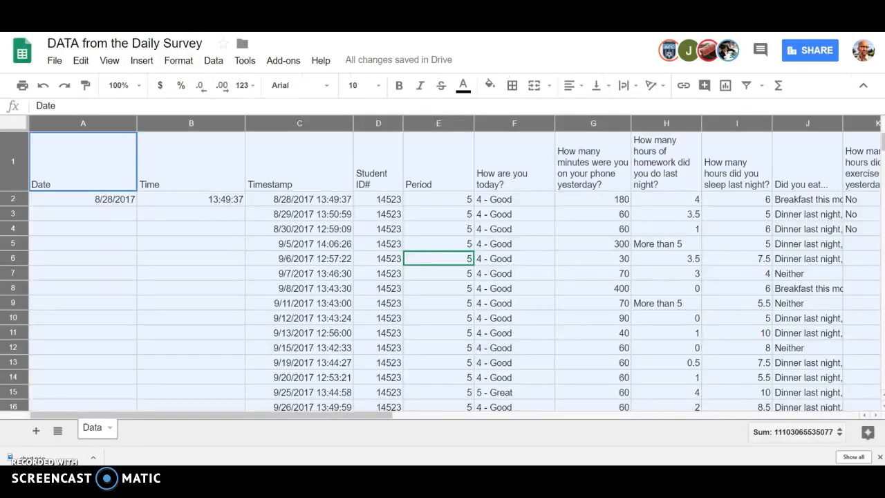
left_click(172, 273)
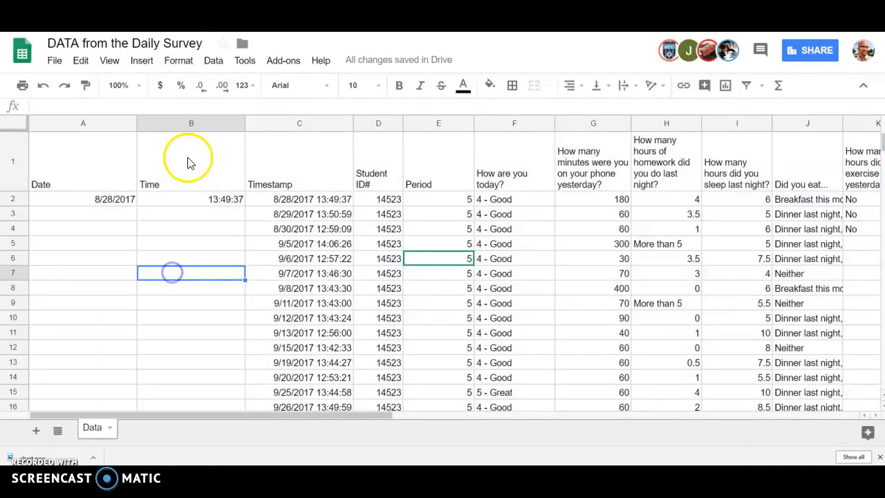
- Insert one blank column to the left of the Time column and undo the insertion
left_click(198, 123)
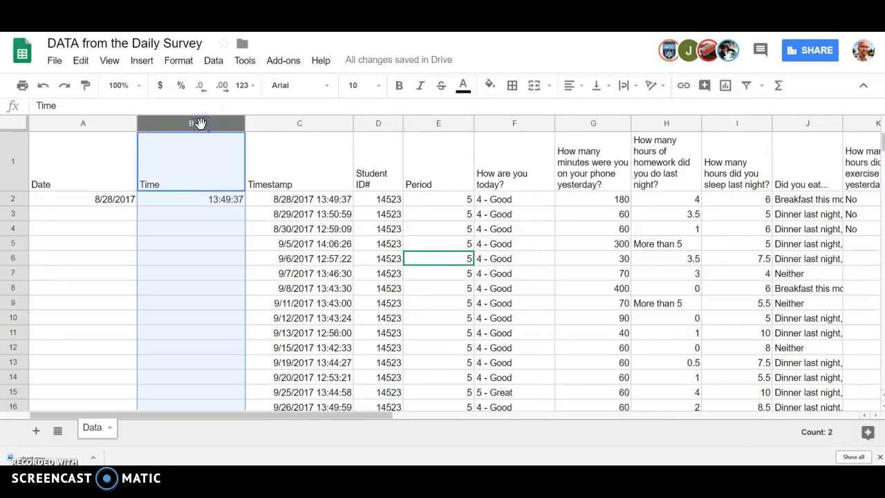
right_click(193, 260)
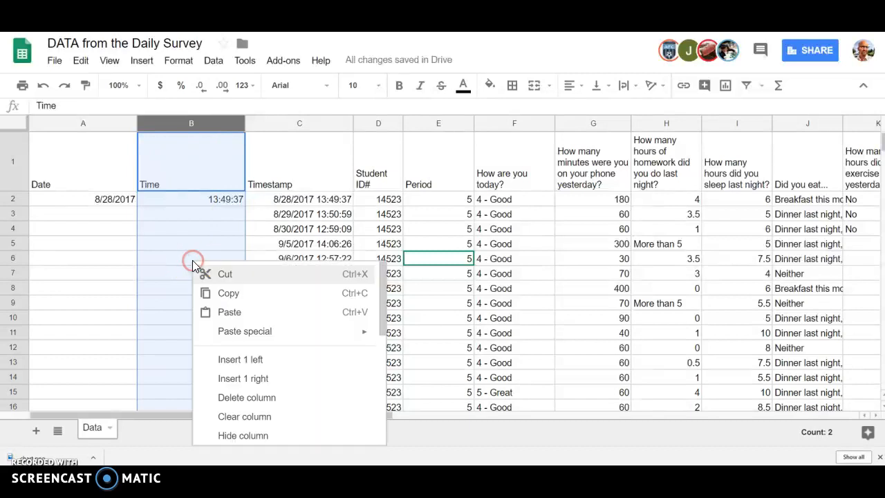
left_click(234, 361)
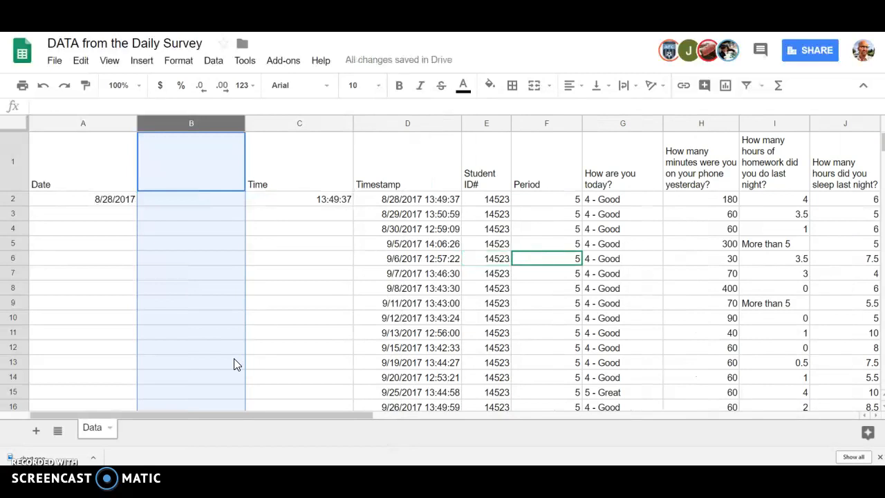
key("ctrl+z")
- Examine the insert options offered for the selected Time column and for row 6
left_click(142, 61)
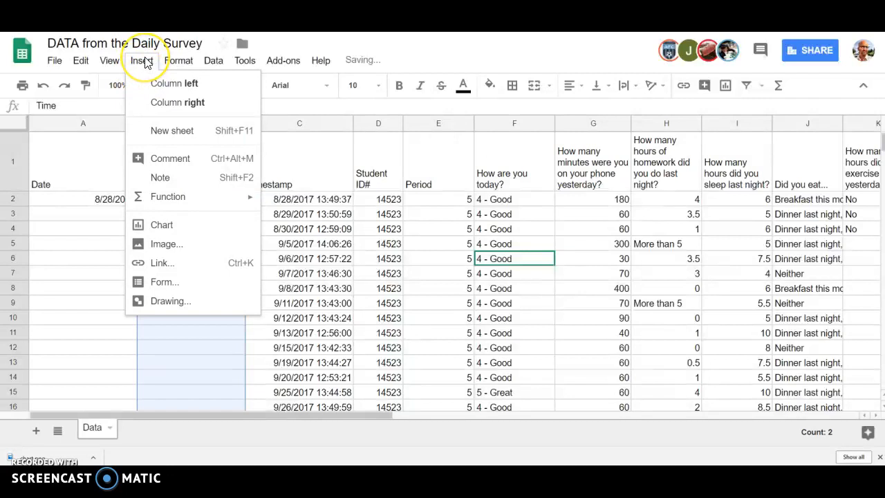
left_click(142, 60)
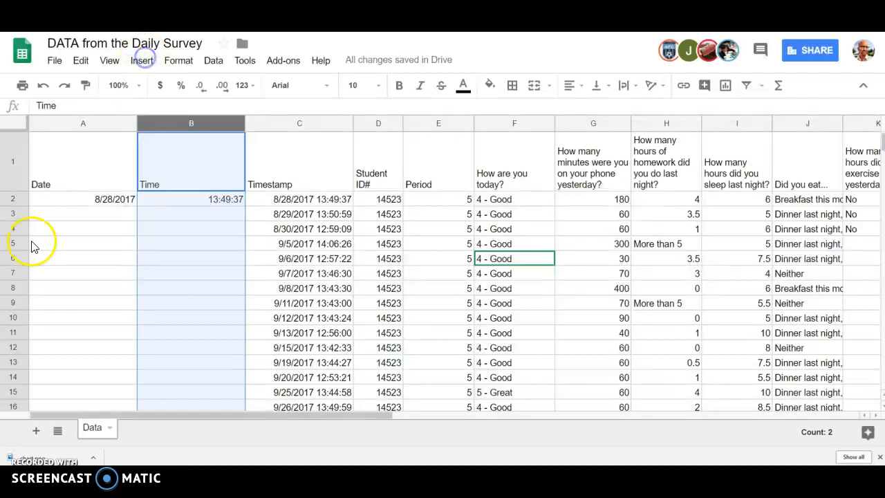
left_click(12, 258)
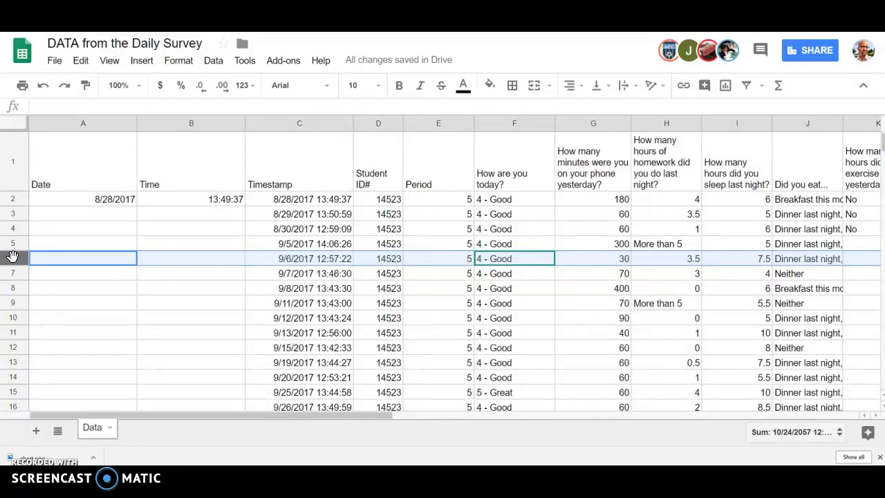
left_click(146, 65)
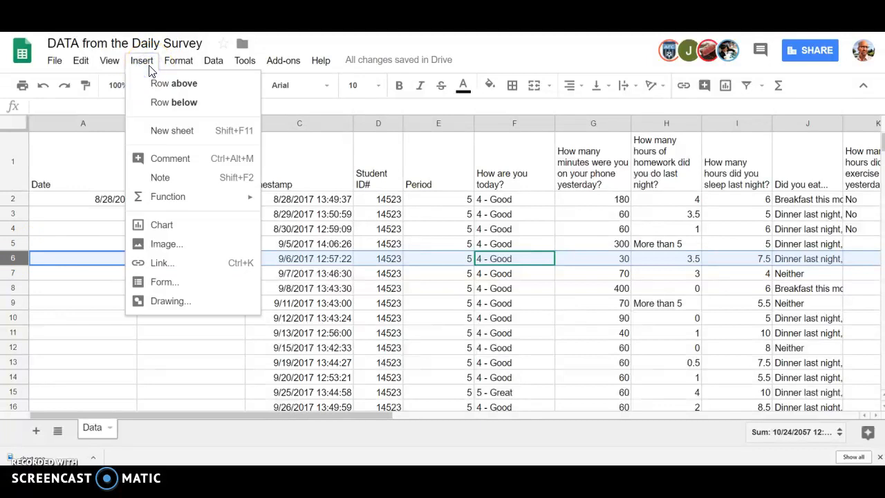
left_click(147, 66)
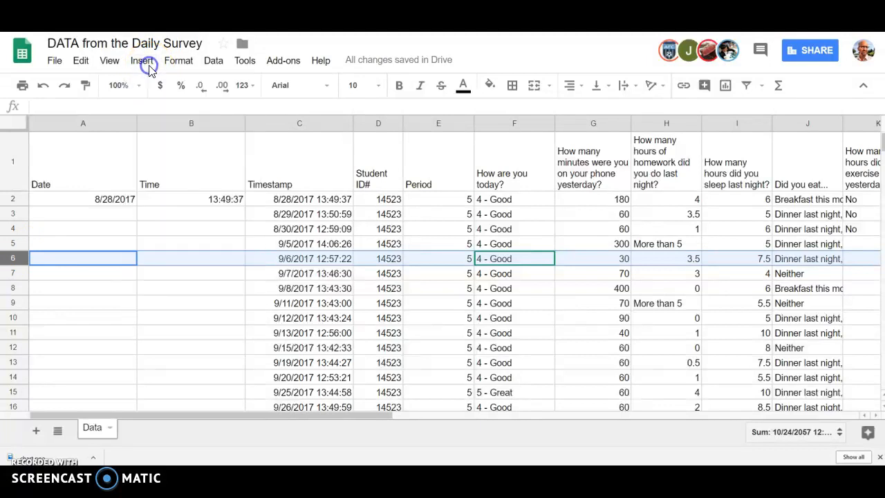
- Read the sorting and filtering questions in the Intro to Spreadsheets Worksheet and return to the survey data
left_click(153, 28)
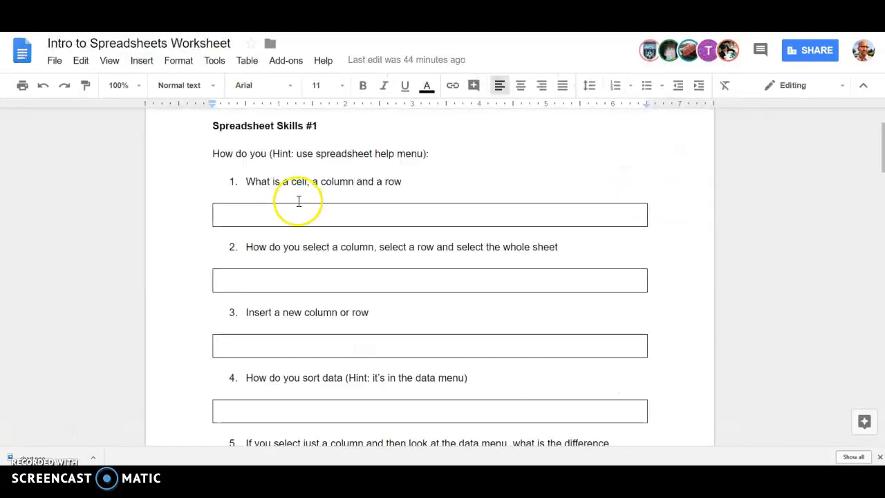
scroll(383, 290, "down", 2)
scroll(382, 290, "down", 1)
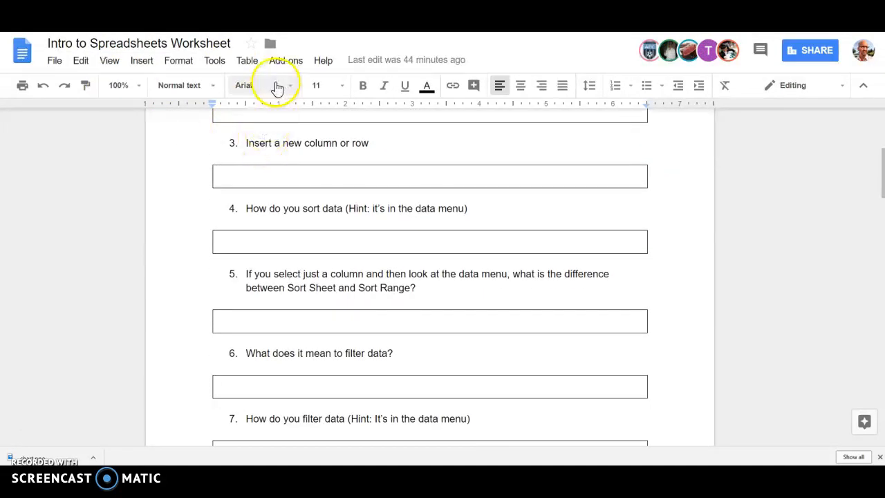
key("ctrl+Tab")
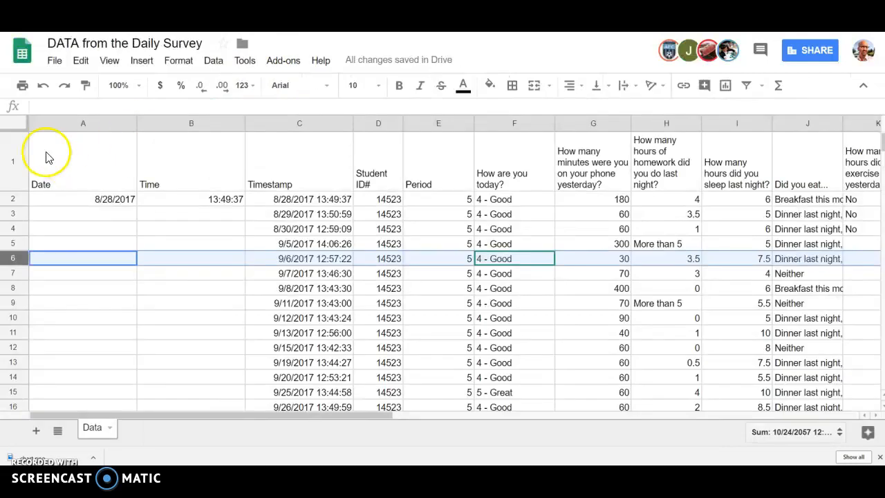
- Select the whole sheet, open the Sort range dialog for it and specify that the data has a header row
left_click(19, 130)
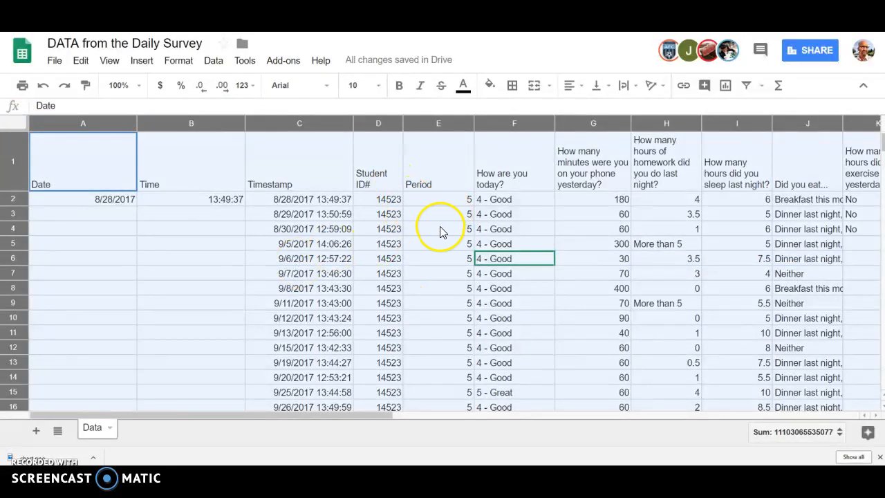
left_click(213, 61)
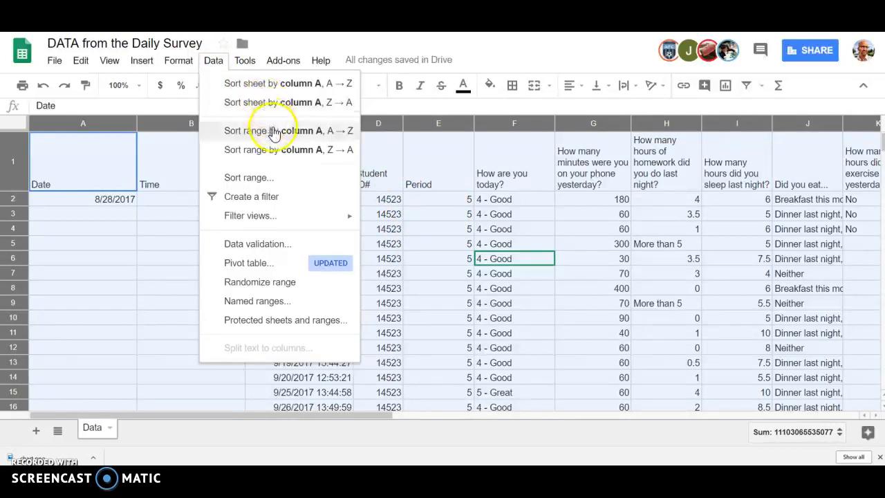
left_click(262, 180)
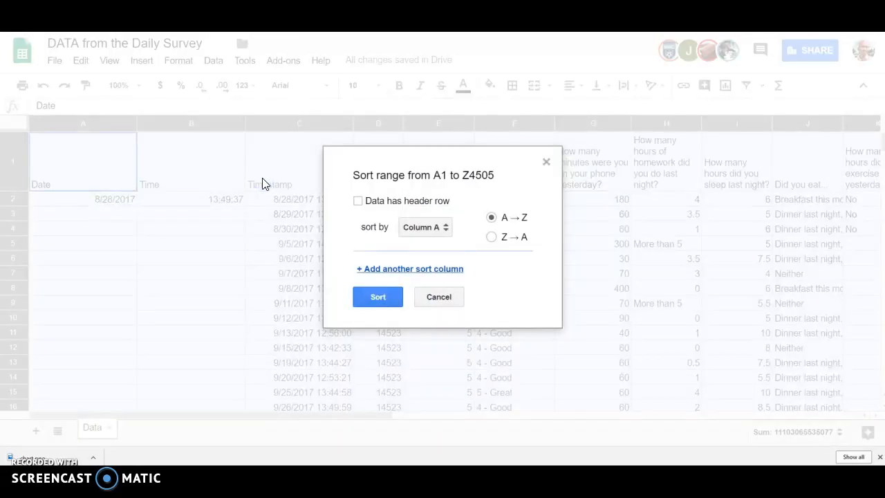
left_click_drag(417, 160, 423, 223)
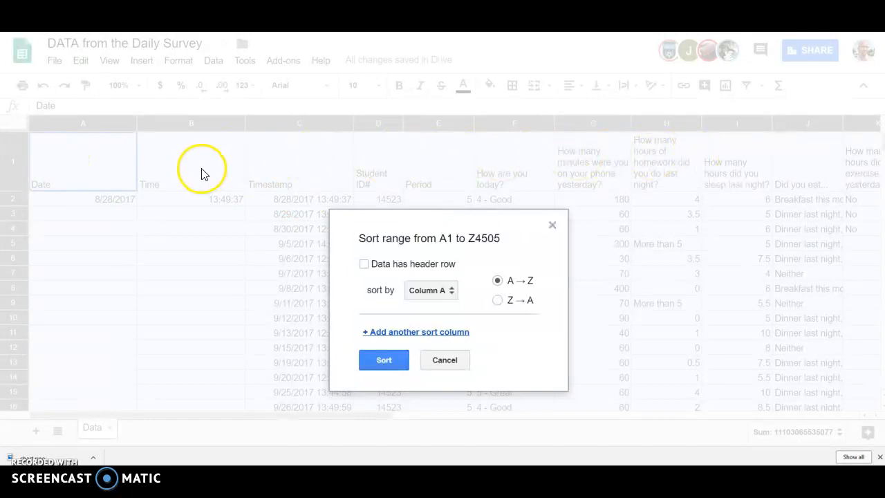
left_click(365, 264)
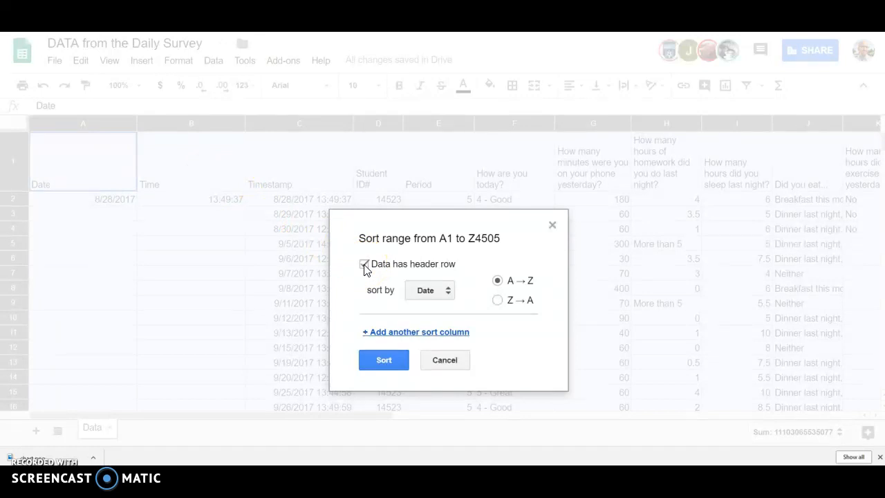
left_click(365, 266)
left_click(364, 265)
- Sort the range by Period with Timestamp as the second sort column, both A → Z
left_click(443, 293)
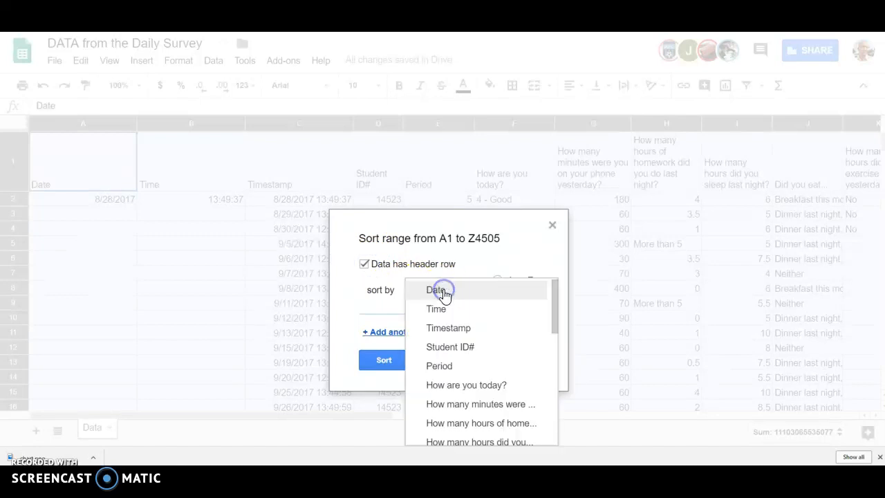
left_click(467, 370)
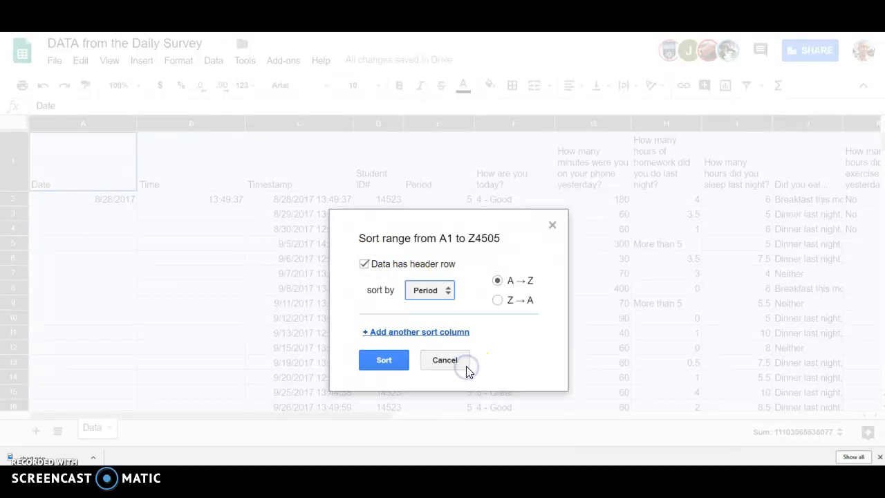
left_click(452, 334)
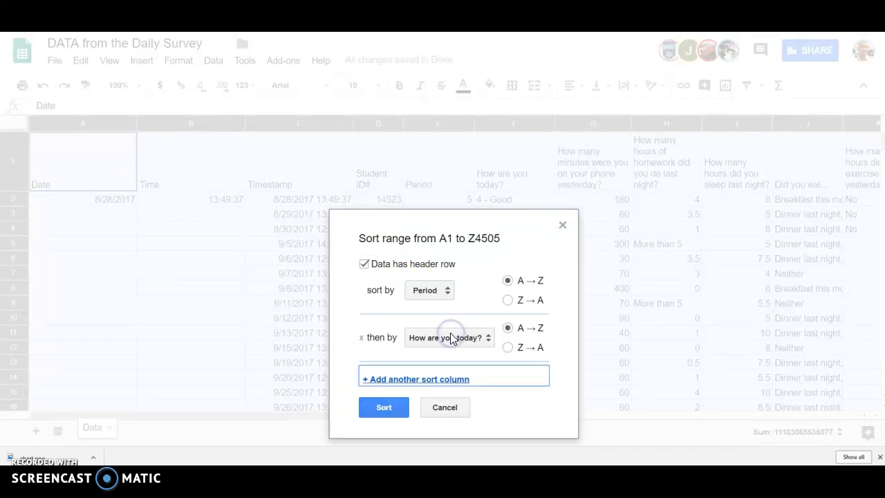
left_click(453, 338)
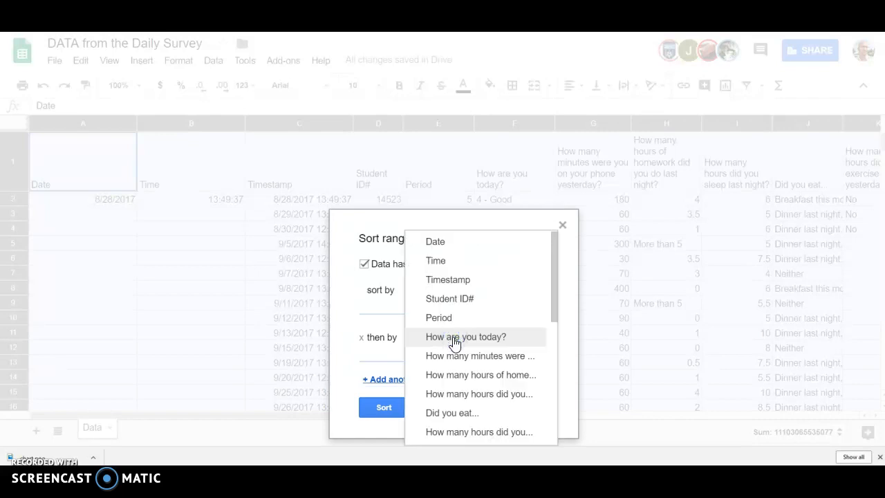
left_click(458, 280)
left_click(395, 410)
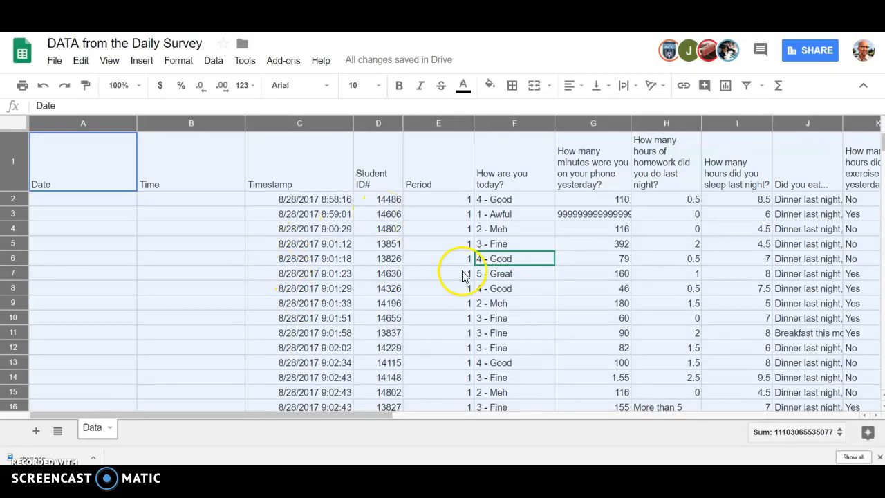
- Sort the whole sheet by the "How are you today?" column, A → Z
left_click(439, 123)
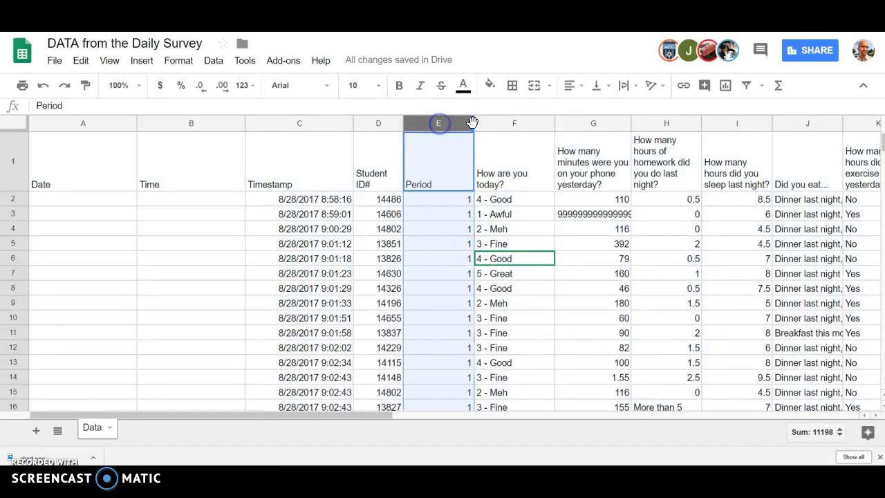
left_click(507, 122)
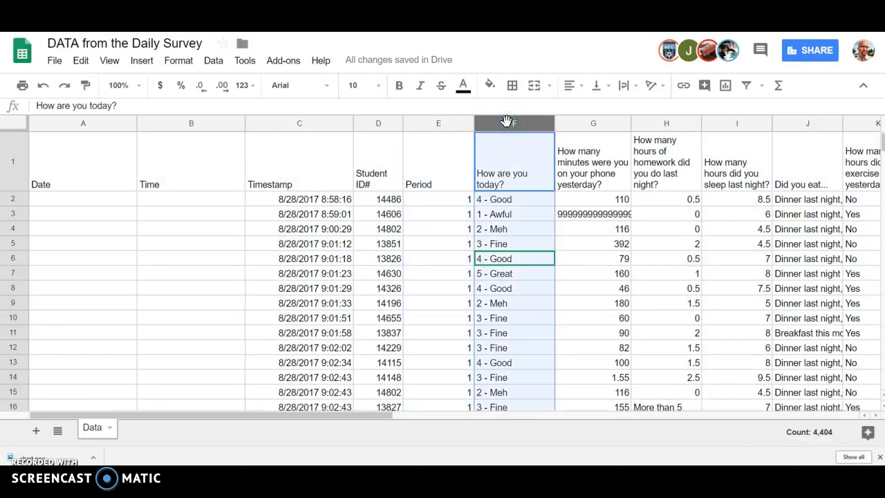
left_click(220, 68)
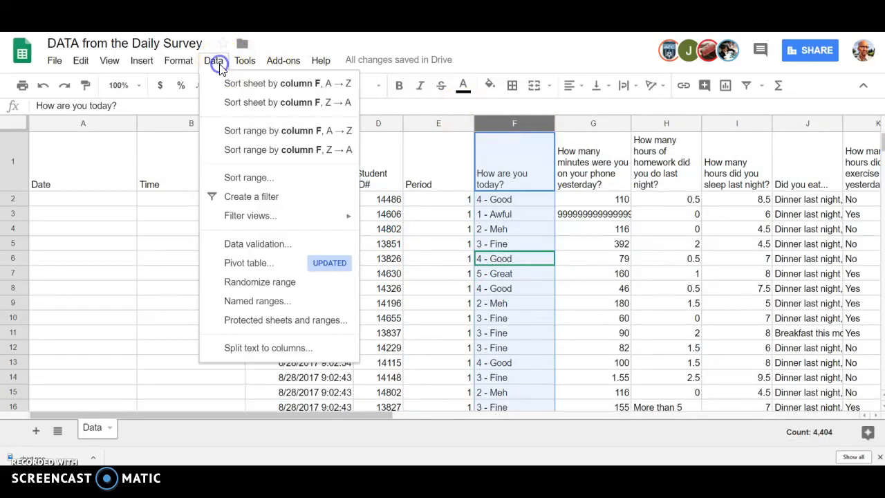
left_click(256, 85)
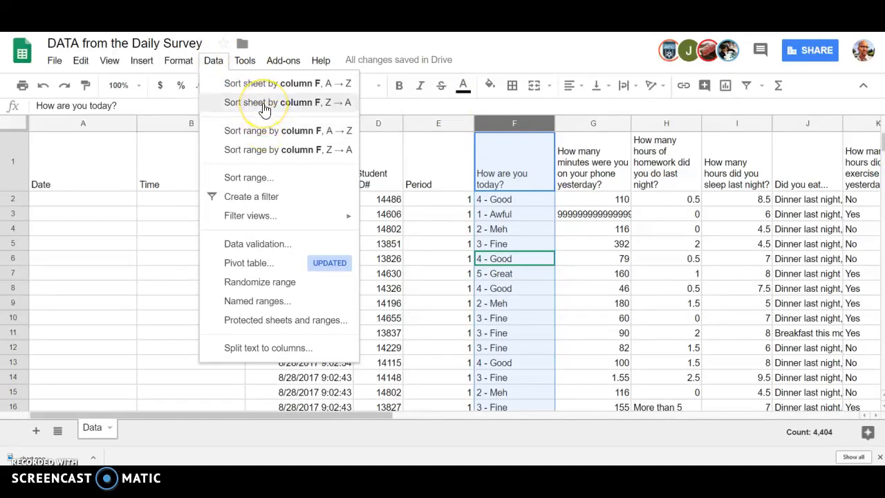
left_click(262, 84)
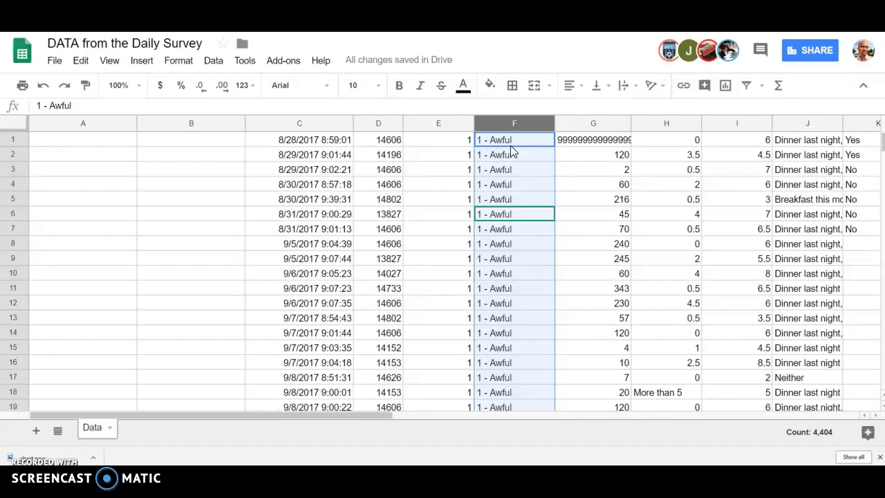
- Undo the whole-sheet sort and sort only the "How are you today?" column as a range, A → Z
key("ctrl+z")
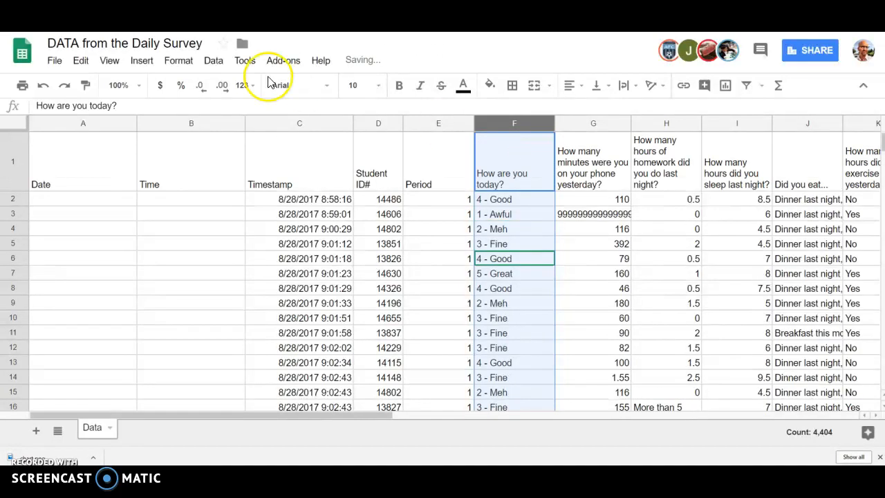
left_click(213, 61)
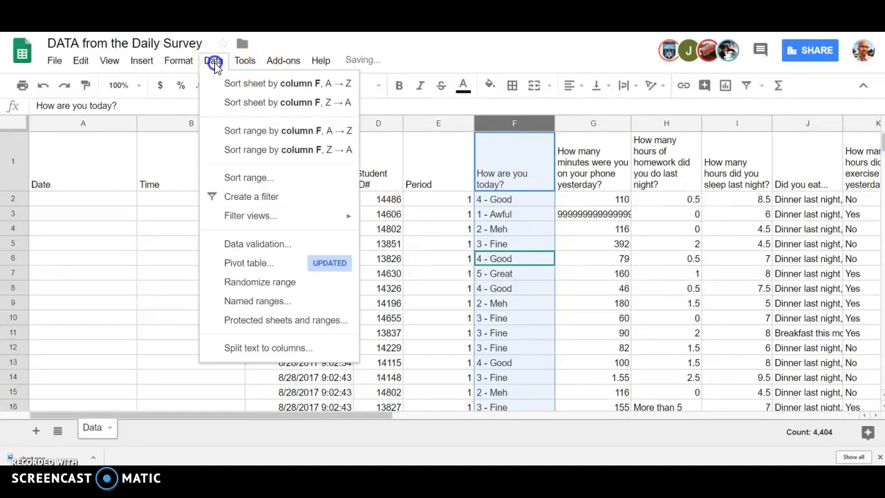
left_click(279, 135)
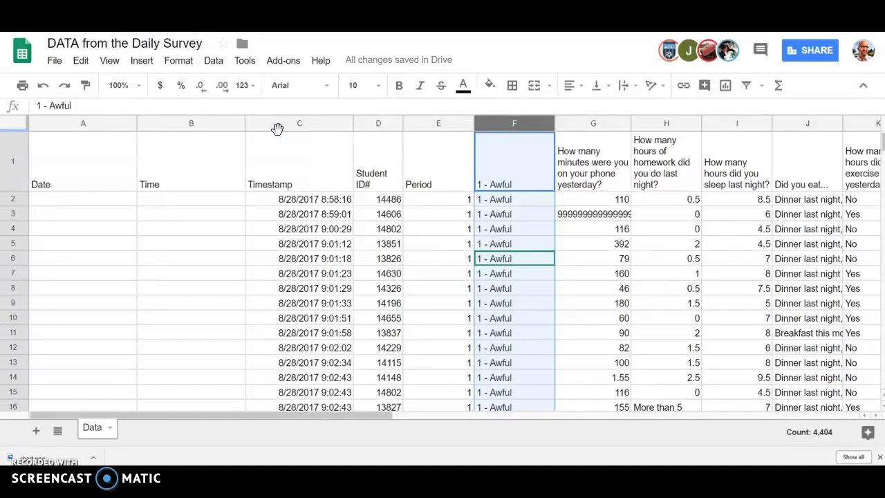
- Undo the range sort of the "How are you today?" column and compare the available sort sheet and sort range options
key("ctrl+z")
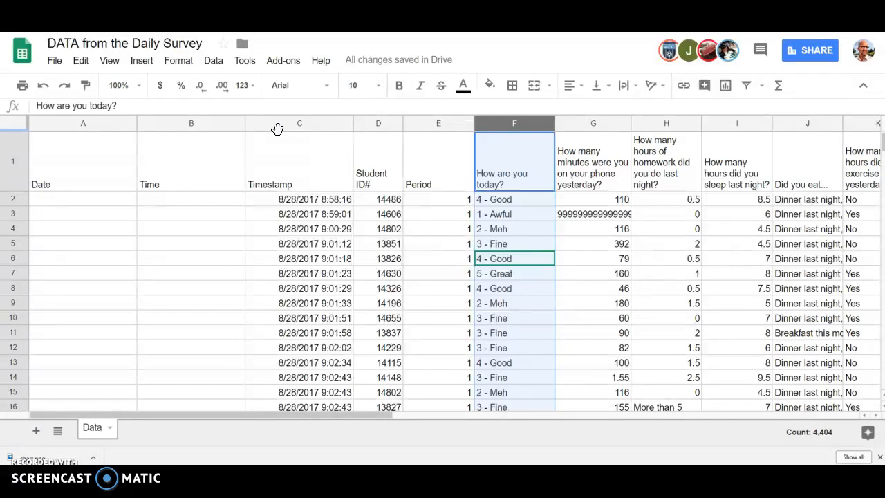
left_click(214, 62)
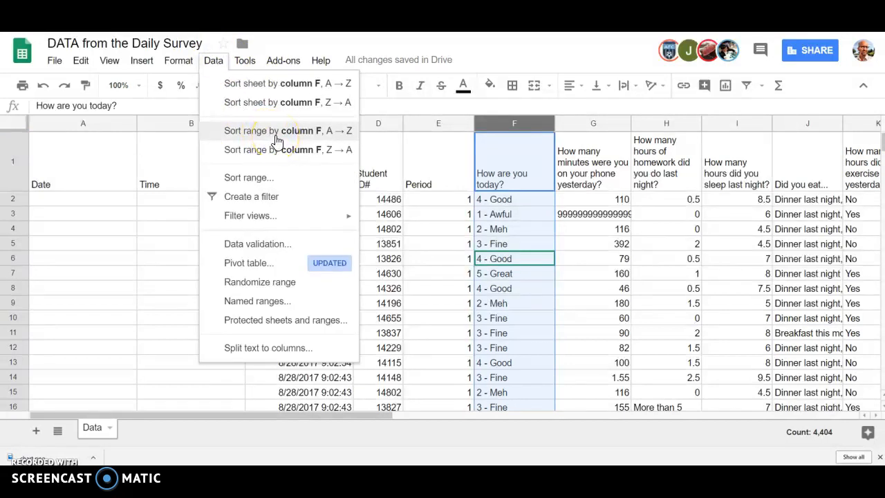
left_click(498, 58)
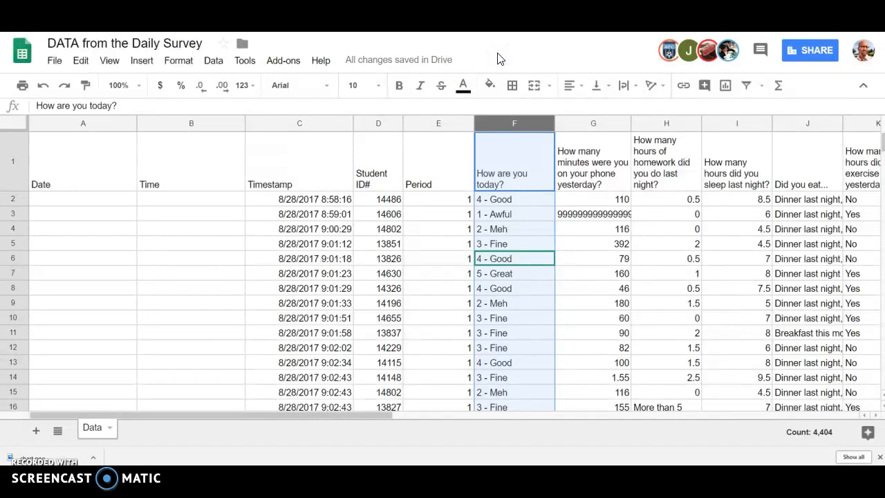
left_click(210, 65)
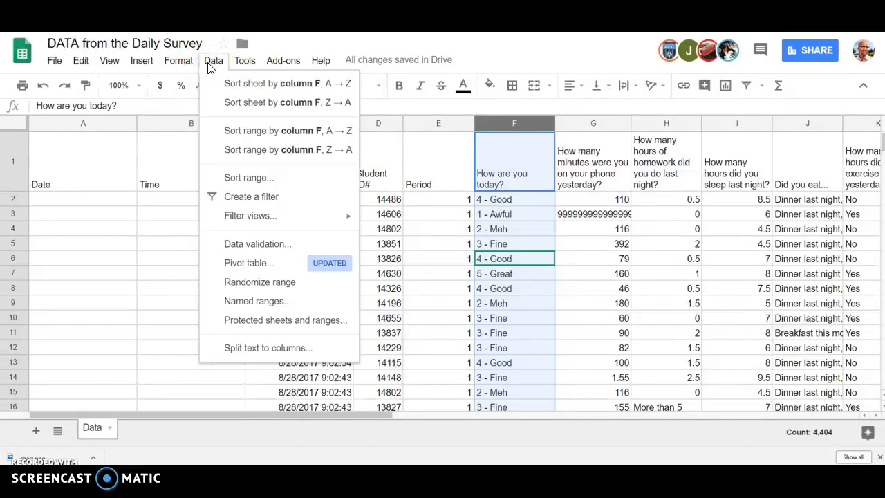
left_click(211, 64)
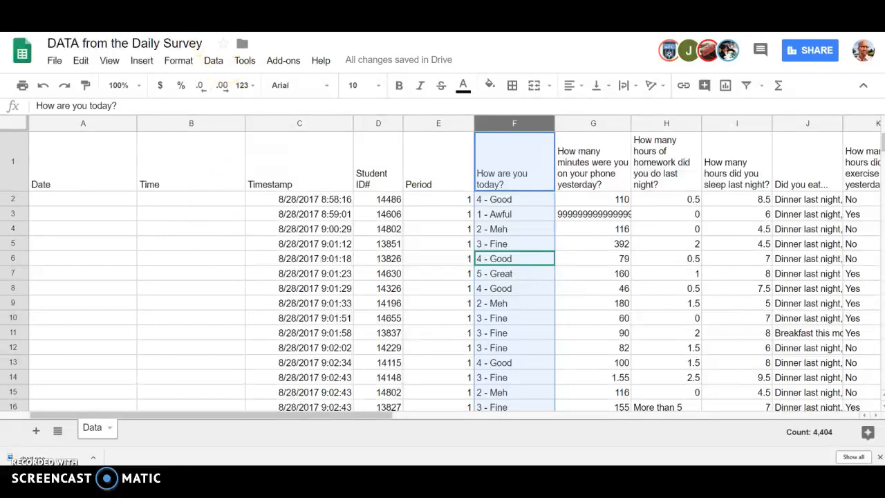
- Read the filtering questions in the Intro to Spreadsheets Worksheet and return to the survey data
key("ctrl+Tab")
scroll(397, 224, "down", 1)
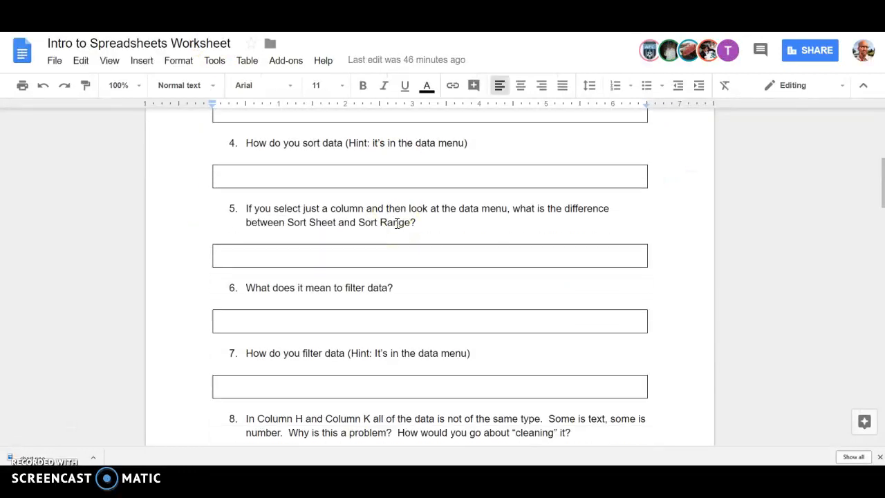
scroll(397, 223, "down", 1)
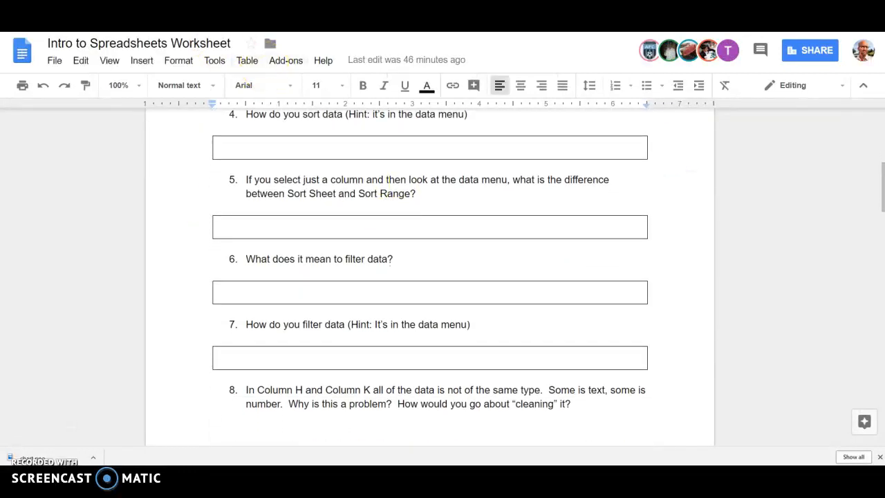
key("ctrl+shift+Tab")
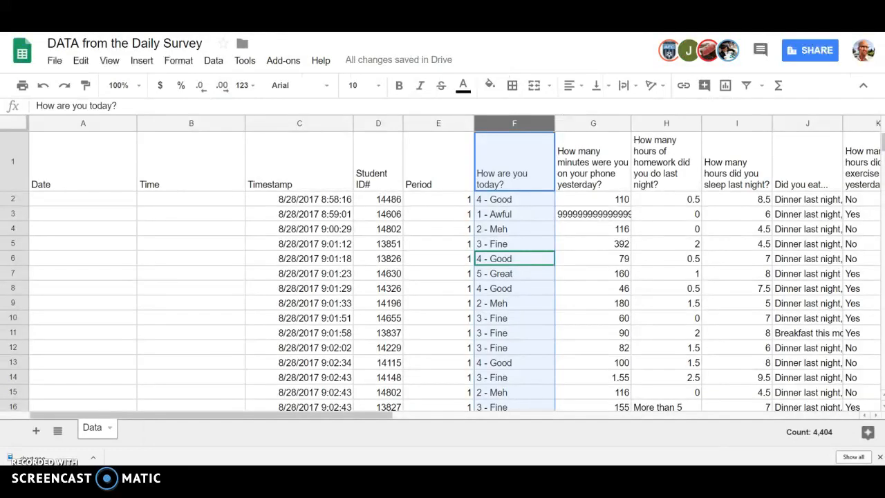
- Try creating a filter across the whole sheet, undo it and clear the full selection
left_click(13, 123)
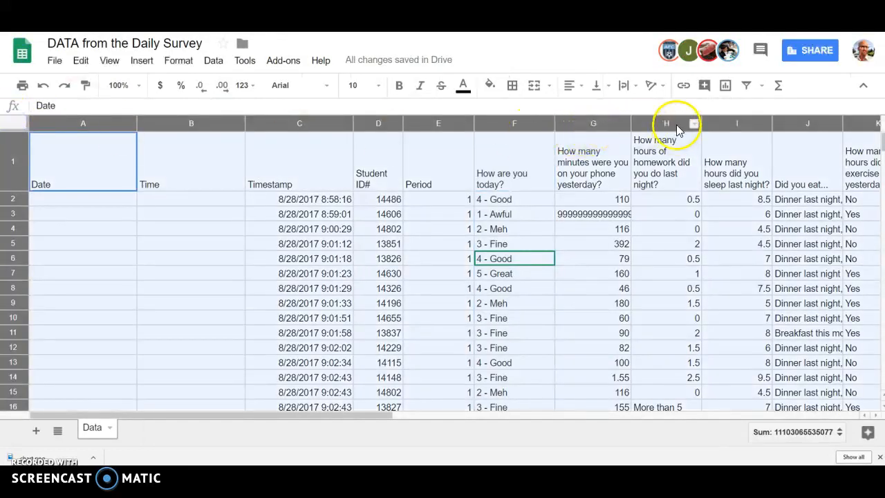
left_click(747, 85)
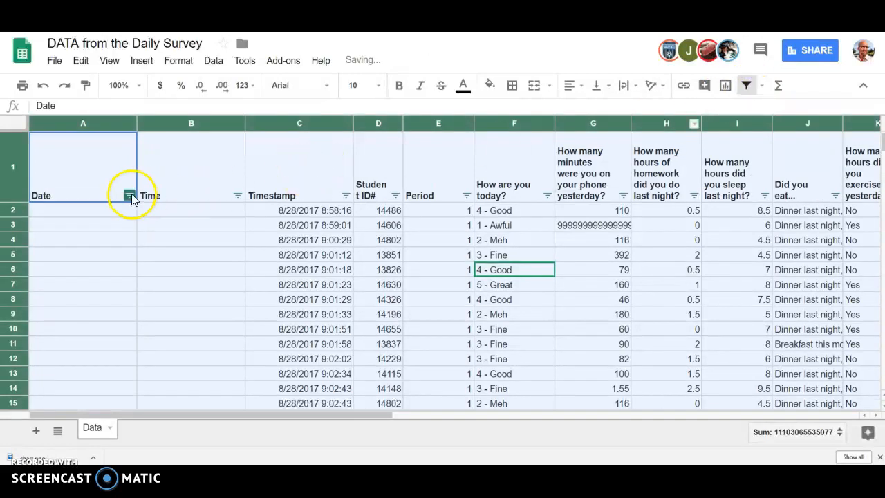
key("ctrl+z")
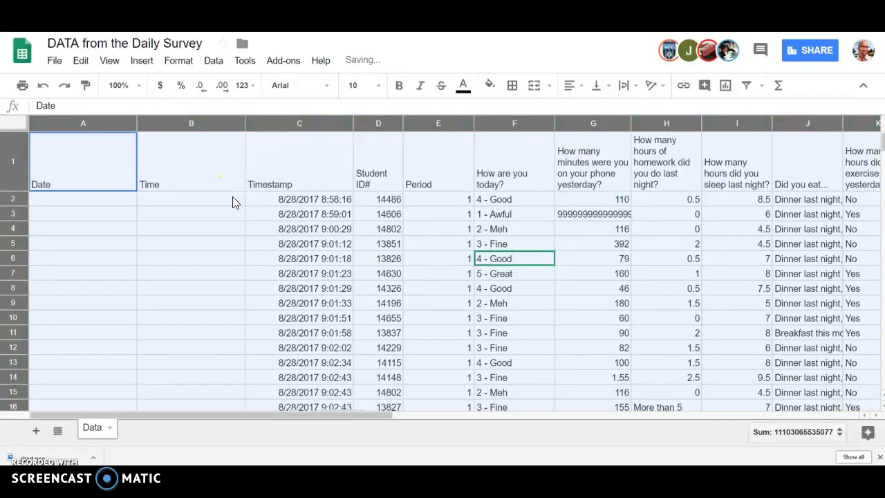
left_click(232, 200)
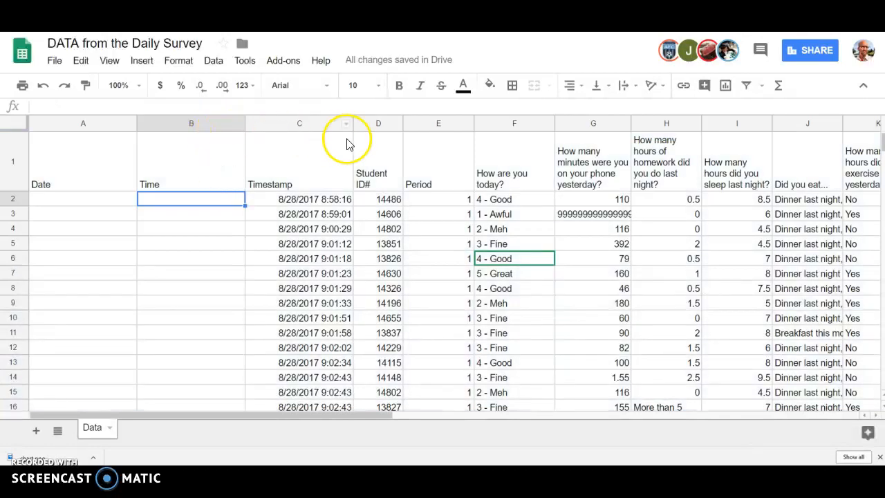
- Create a filter on only the Period column and turn it off again
left_click(432, 125)
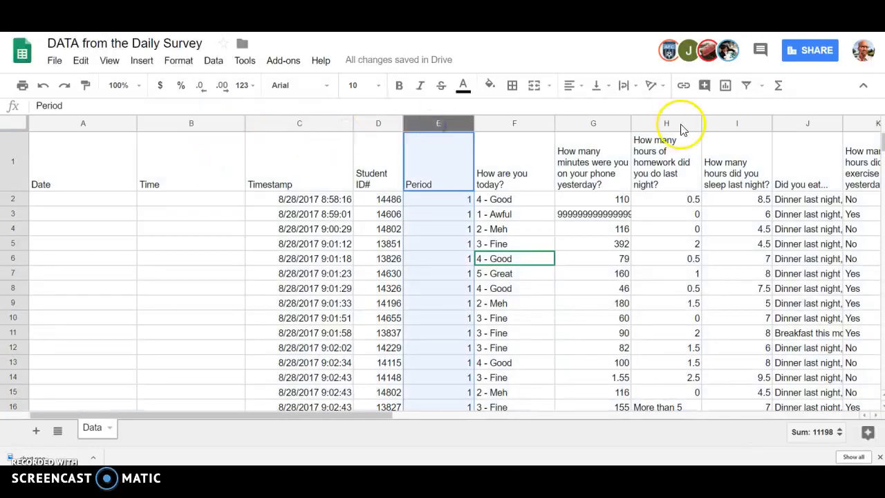
left_click(746, 86)
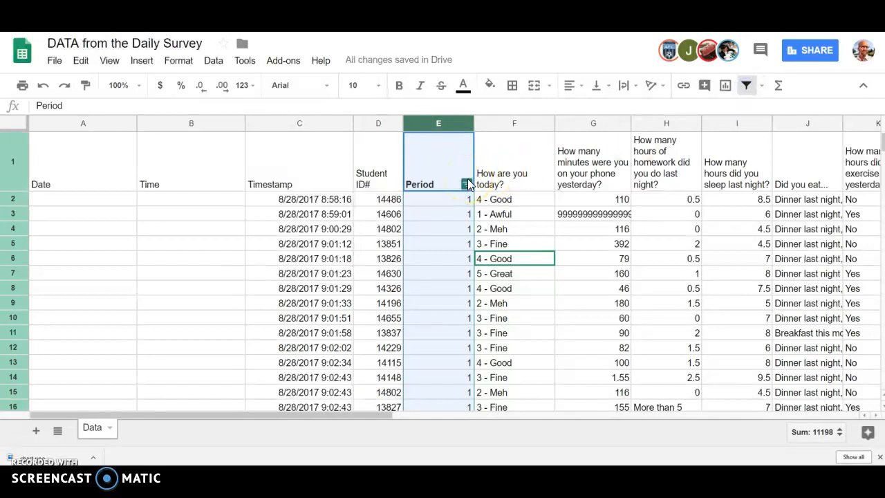
left_click(746, 86)
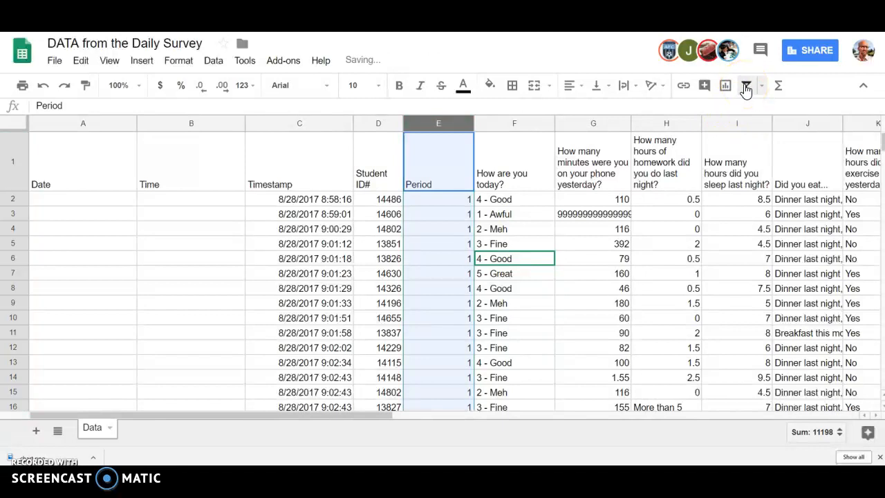
- Select the whole sheet and create a filter for all its columns
left_click(14, 124)
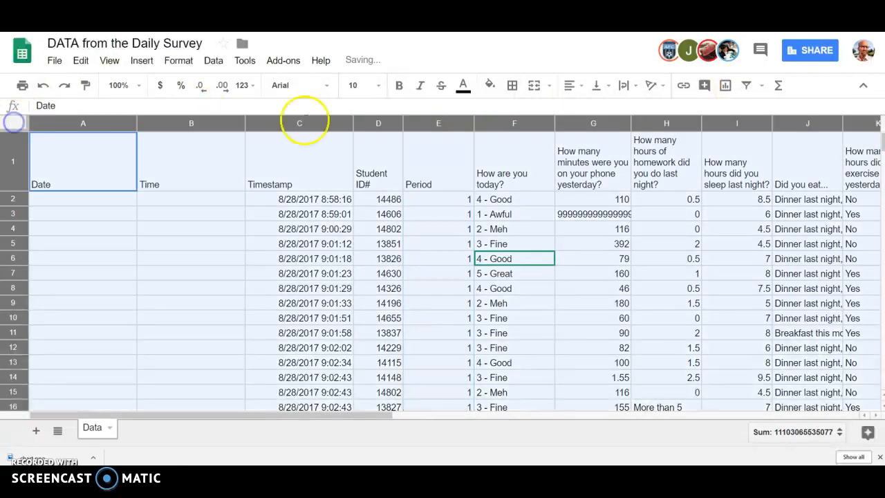
left_click(746, 87)
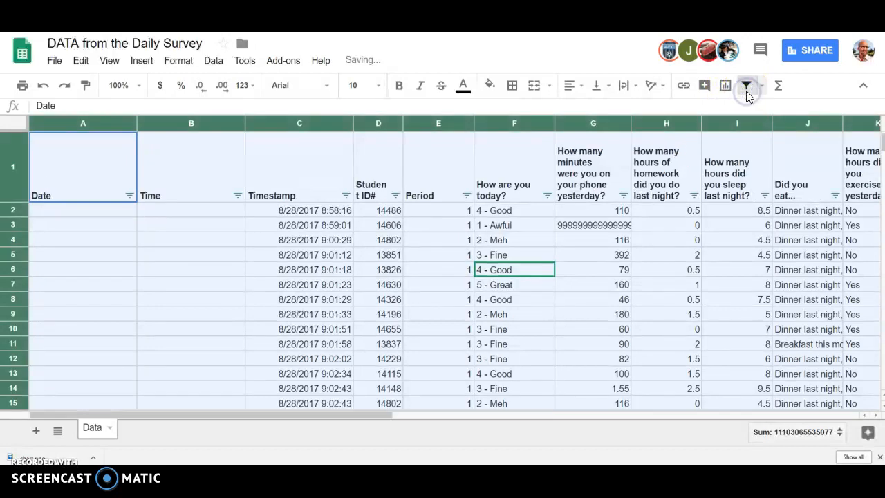
left_click(546, 196)
left_click(445, 300)
left_click(434, 364)
scroll(437, 366, "down", 1)
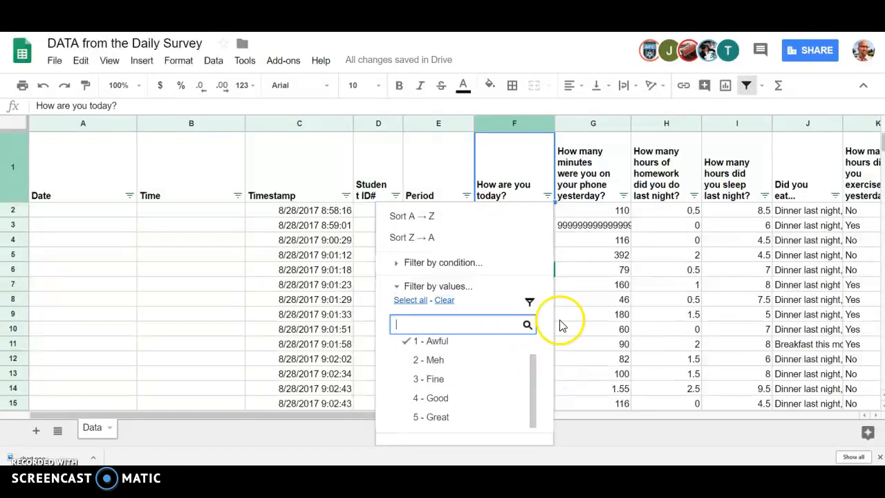
left_click(598, 61)
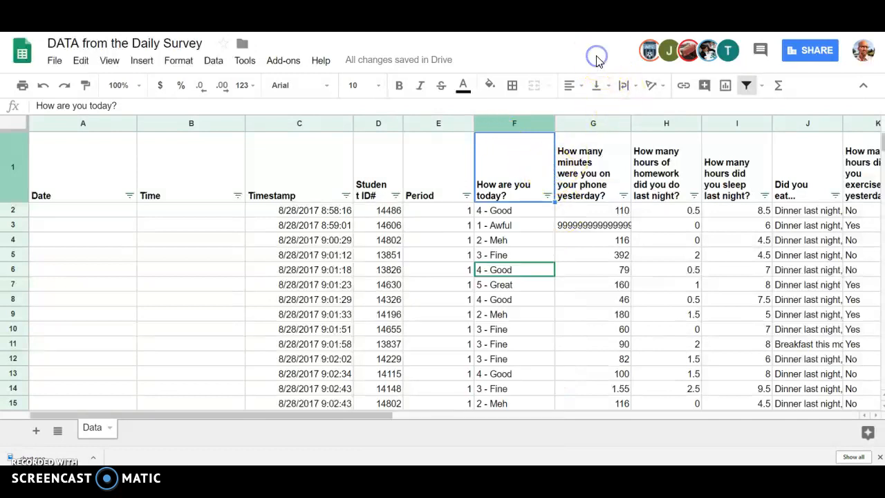
- Filter the "How are you today?" column by values to show only "1 - Awful" and look through the filtered rows
left_click(547, 196)
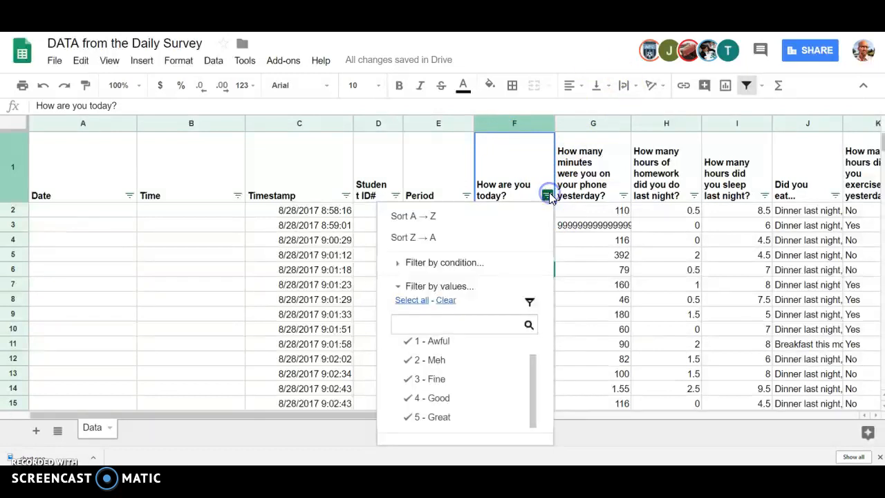
left_click(446, 302)
left_click(434, 342)
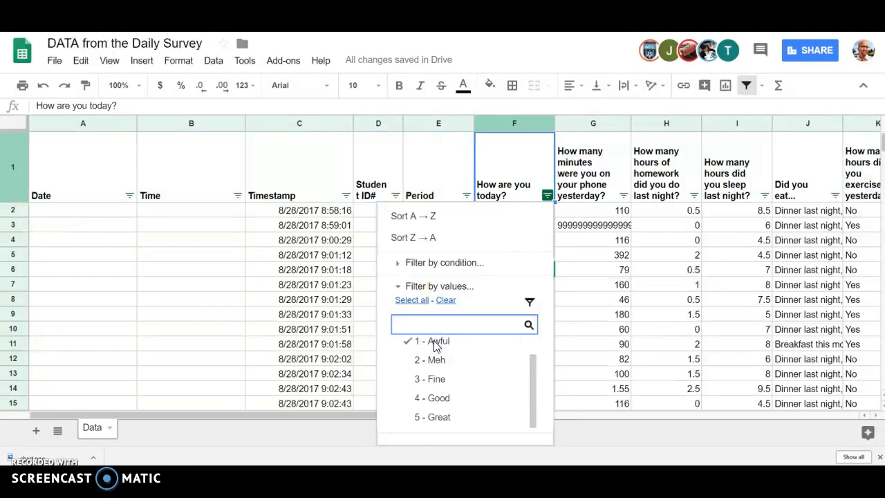
key("ctrl+minus")
key("ctrl+minus")
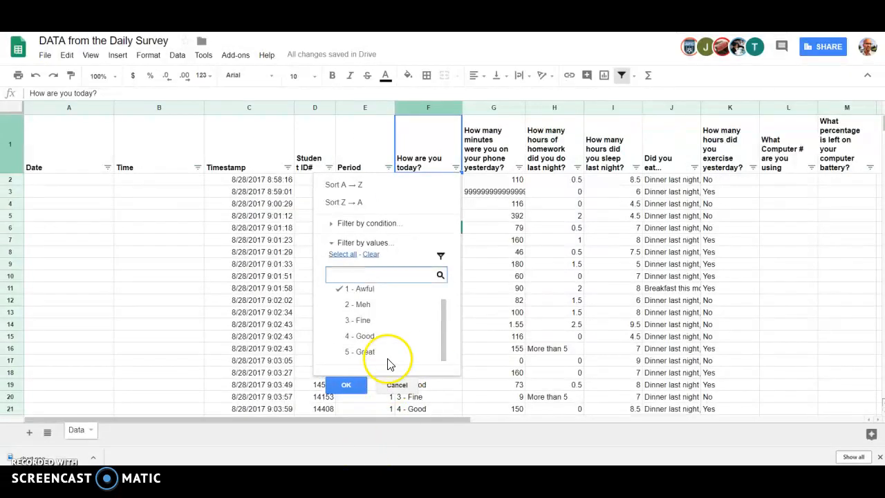
left_click(349, 386)
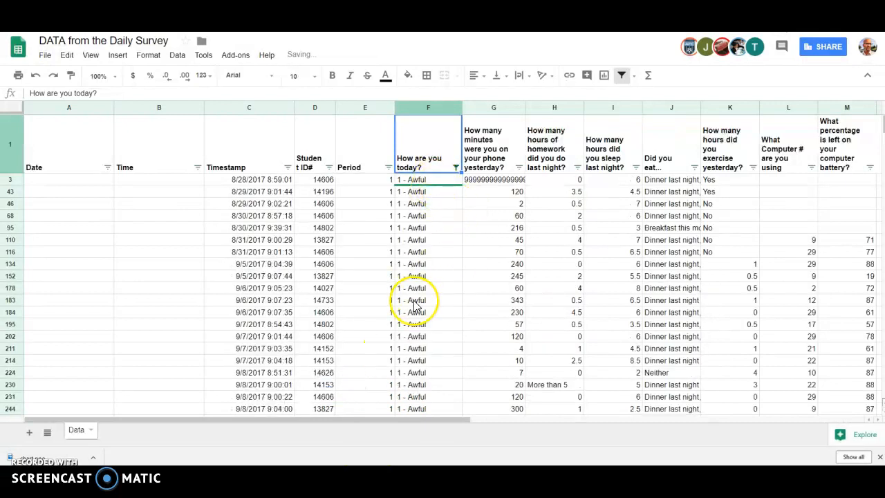
scroll(415, 302, "down", 20)
scroll(415, 304, "down", 10)
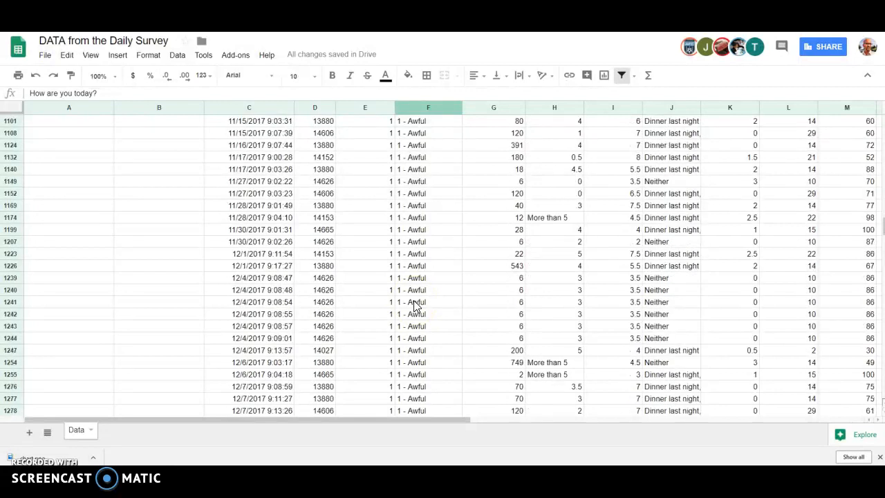
scroll(415, 307, "up", 20)
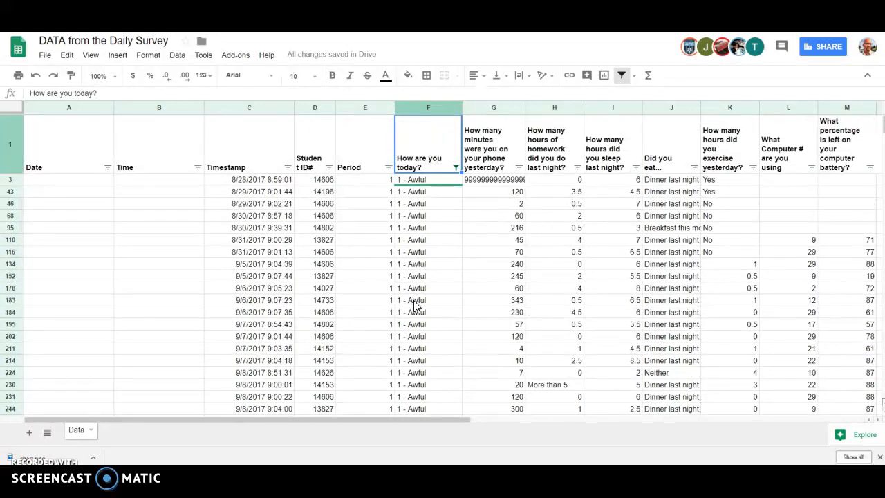
- Filter the Period column by values to show only period 5, and turn off the sheet's filter after viewing the rows
left_click(389, 167)
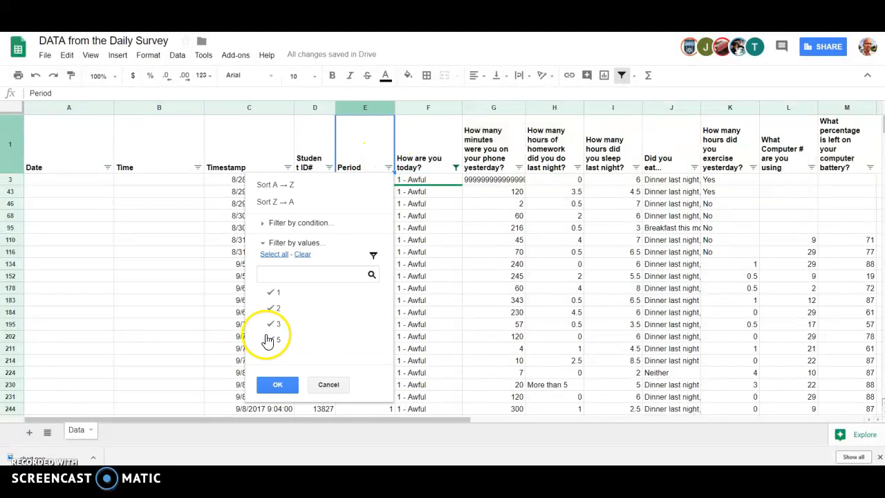
left_click(302, 255)
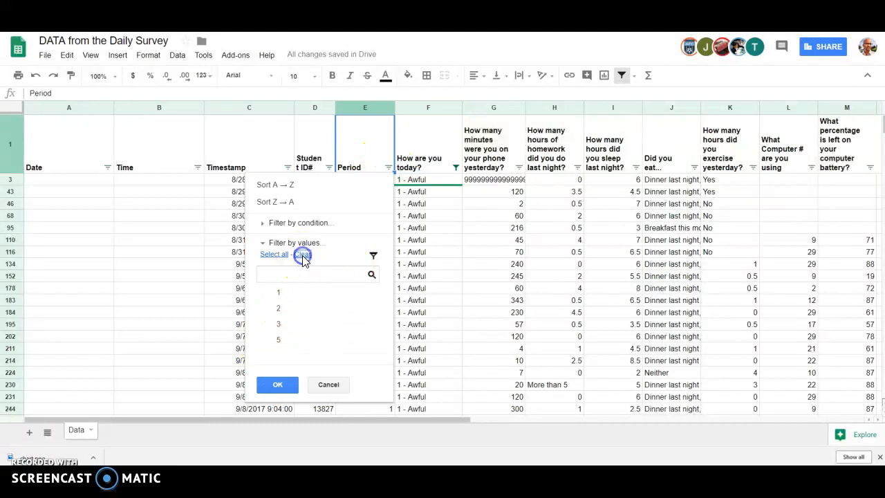
left_click(276, 338)
left_click(277, 385)
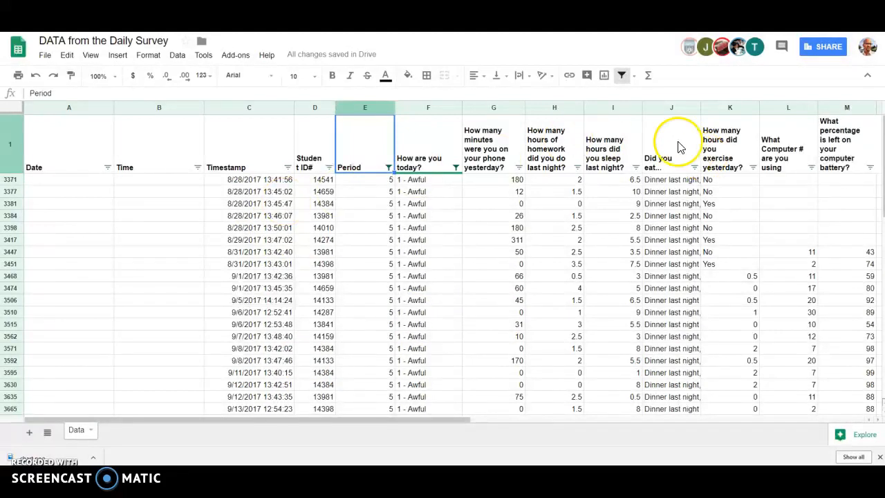
left_click(622, 75)
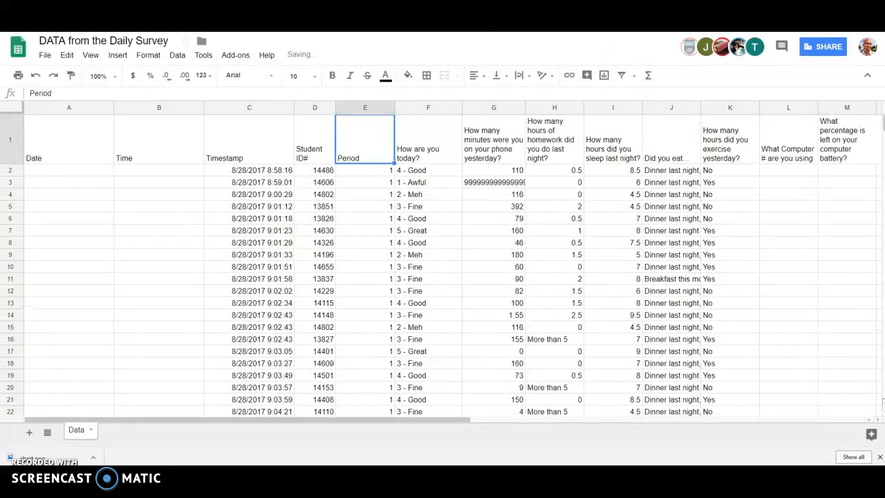
- Read worksheet question 8 about cleaning mixed data types in columns H and K and return to the survey data
key("ctrl+Tab")
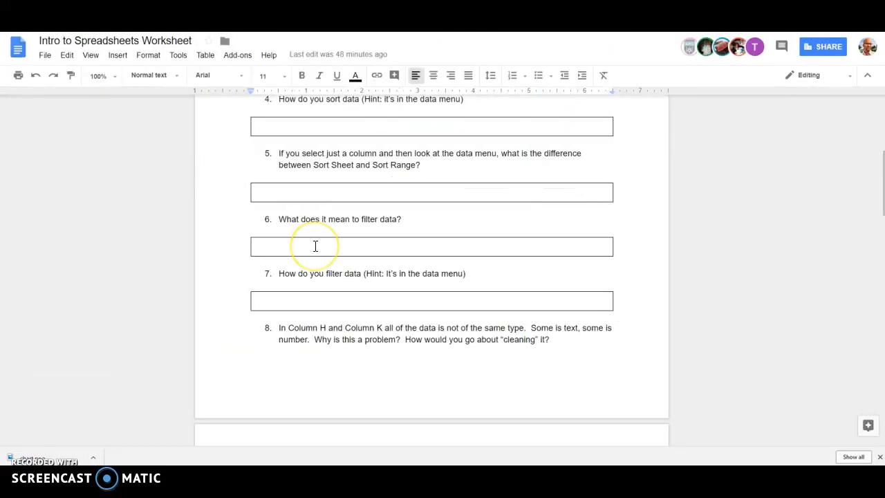
scroll(315, 245, "down", 5)
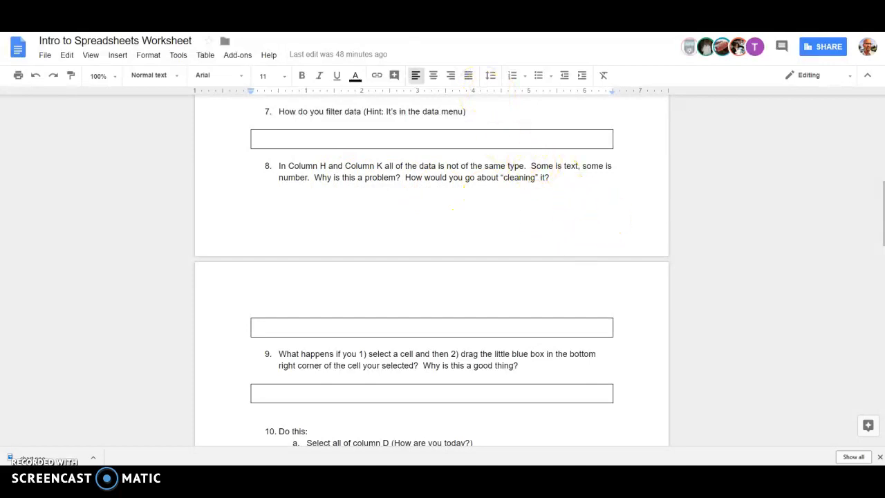
key("ctrl+Tab")
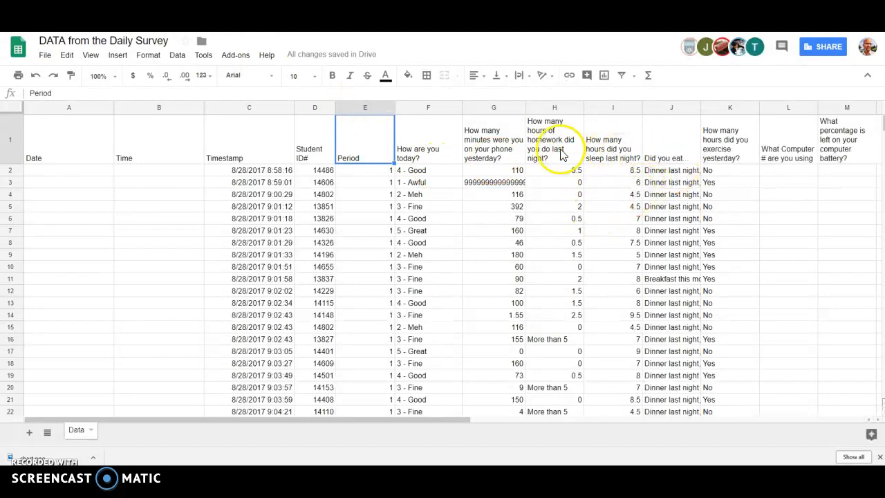
- Sort the sheet by homework-hours column H from Z to A and look through the "More than 5" entries
left_click(553, 108)
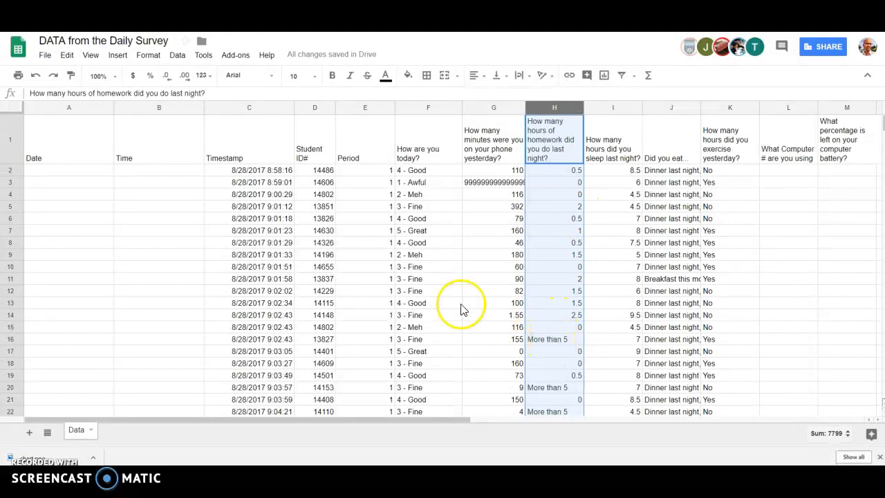
left_click(177, 55)
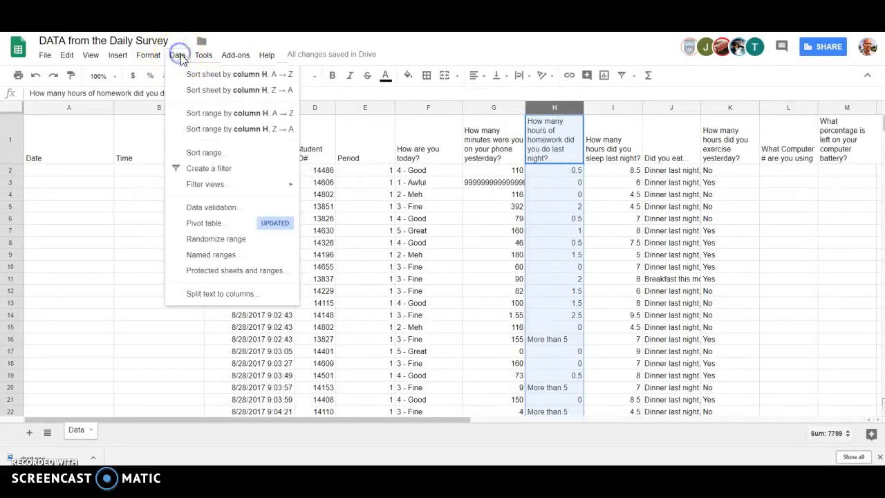
left_click(218, 93)
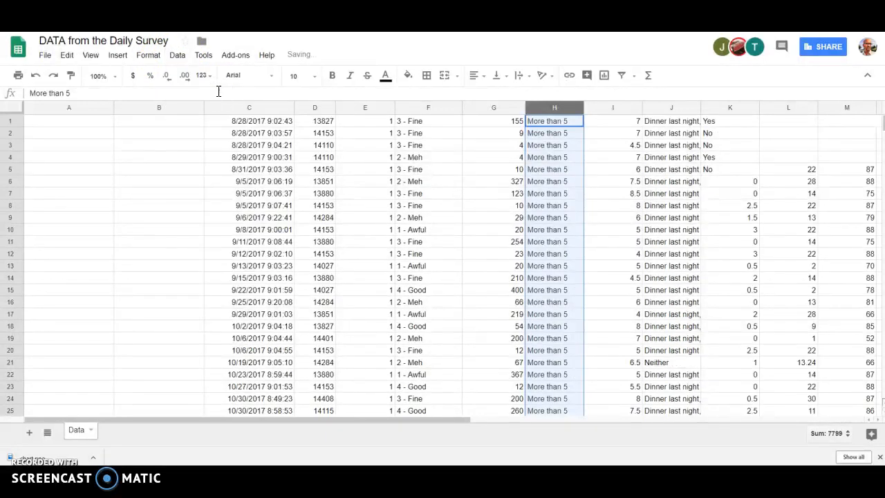
left_click(554, 119)
scroll(567, 199, "down", 20)
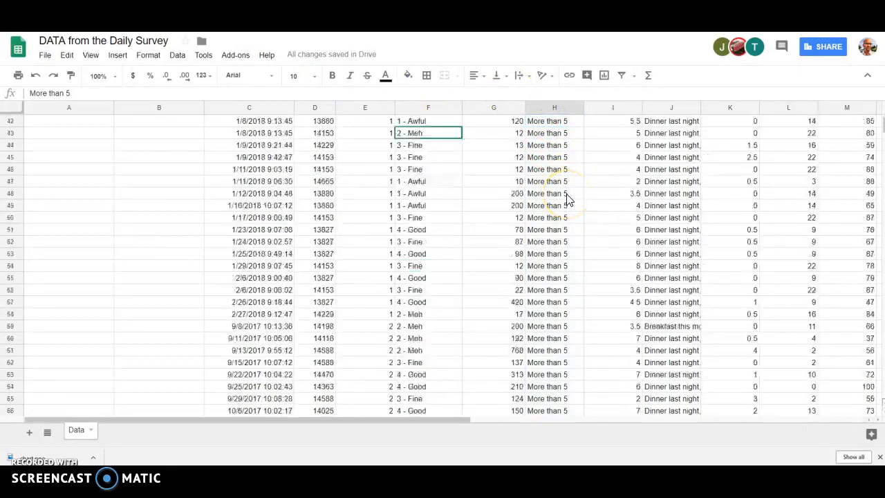
scroll(567, 199, "down", 5)
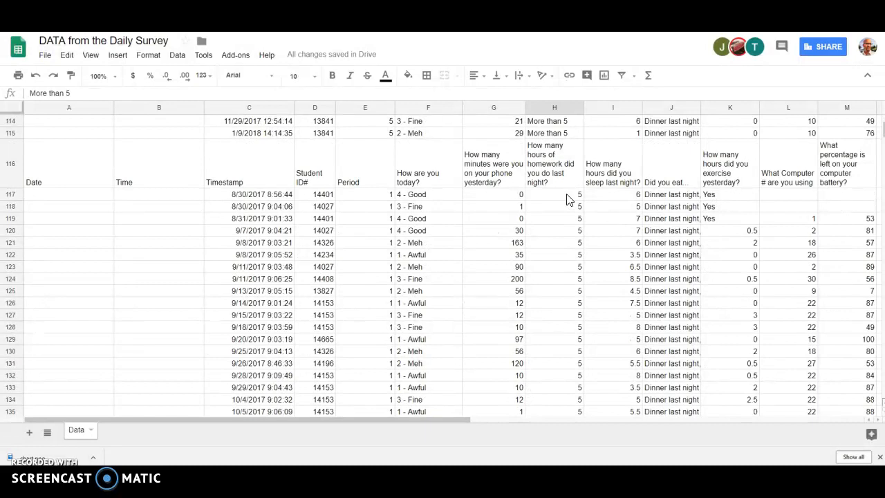
scroll(567, 199, "up", 20)
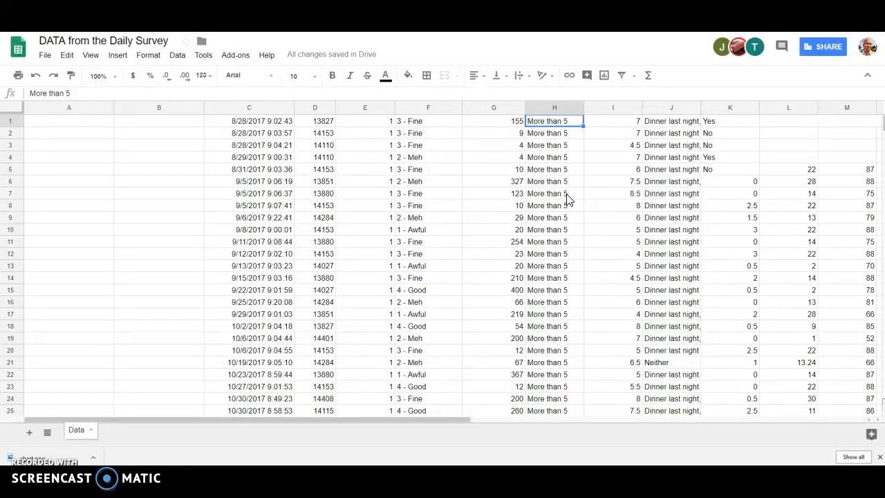
- Replace "More than 5" in cell H1 with 5 and fill that value down column H to row 115
left_click(555, 119)
type("5")
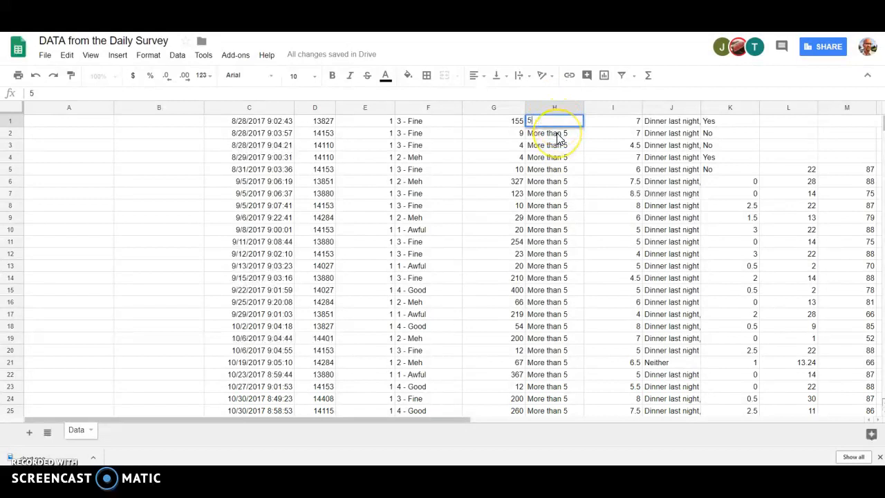
left_click(558, 136)
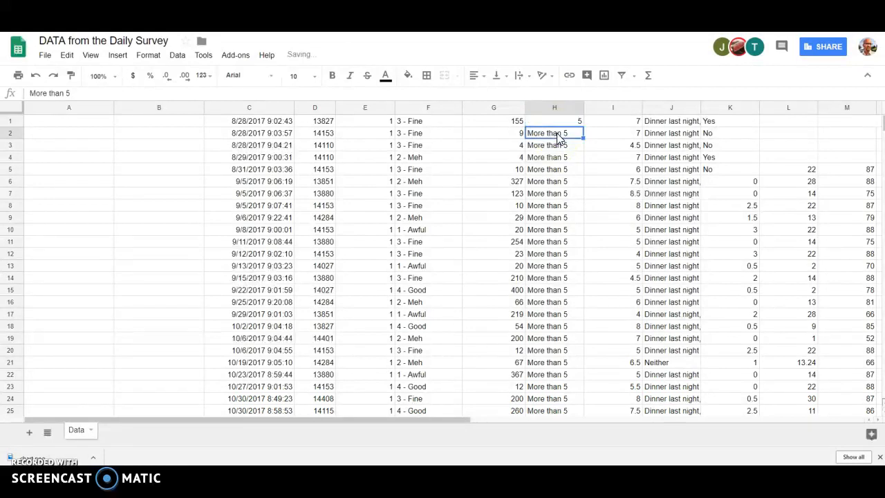
left_click(566, 122)
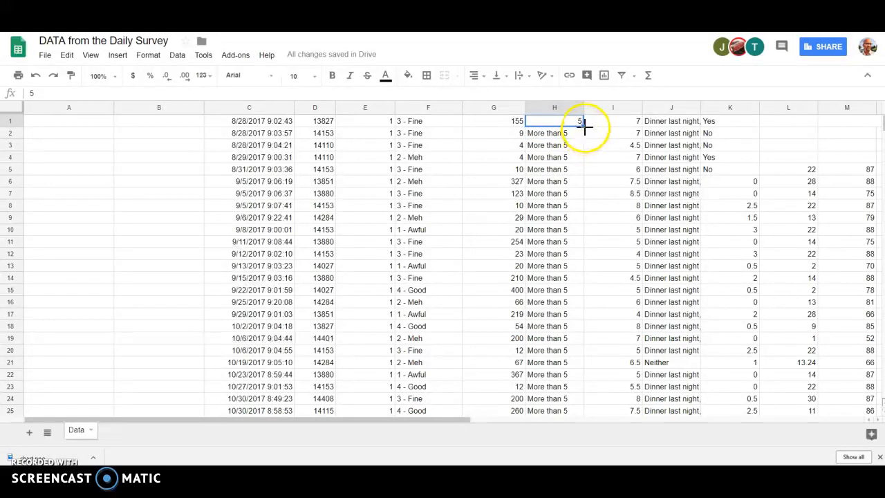
left_click_drag(583, 126, 563, 196)
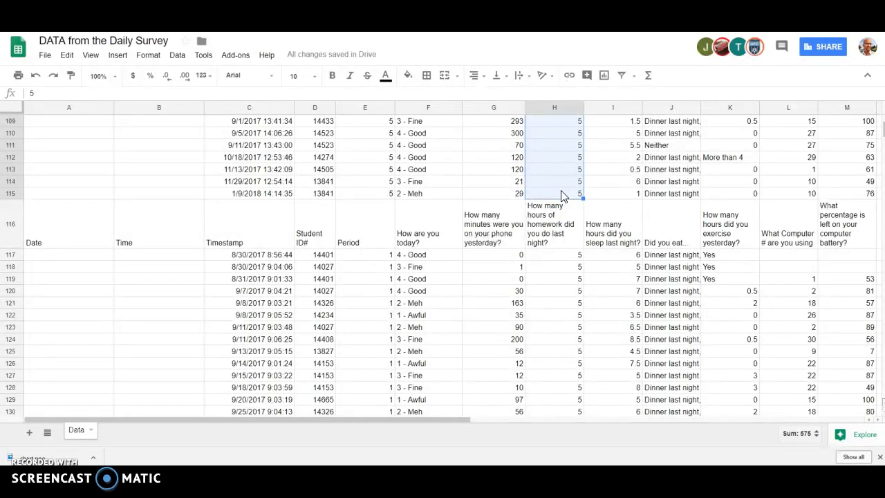
- Undo the column H fill, the cell edit and the sort, and select the homework-hours header cell
key("ctrl+z")
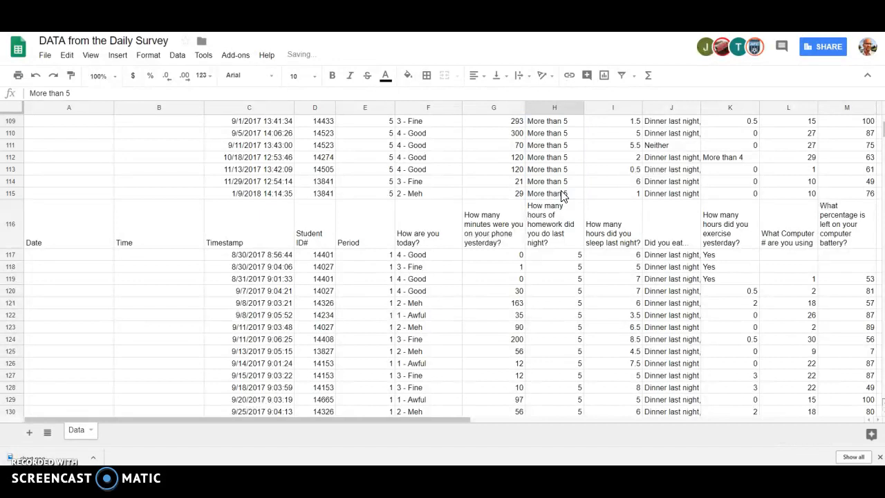
key("ctrl+z")
scroll(564, 196, "up", 20)
left_click(566, 138)
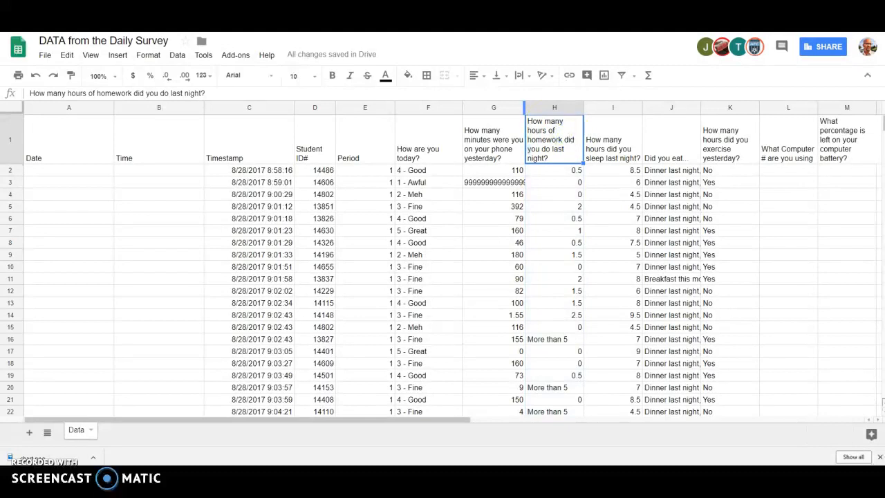
- Read worksheet questions 9 and 10 about the fill handle and making a pie chart, and return to the survey data
left_click(297, 31)
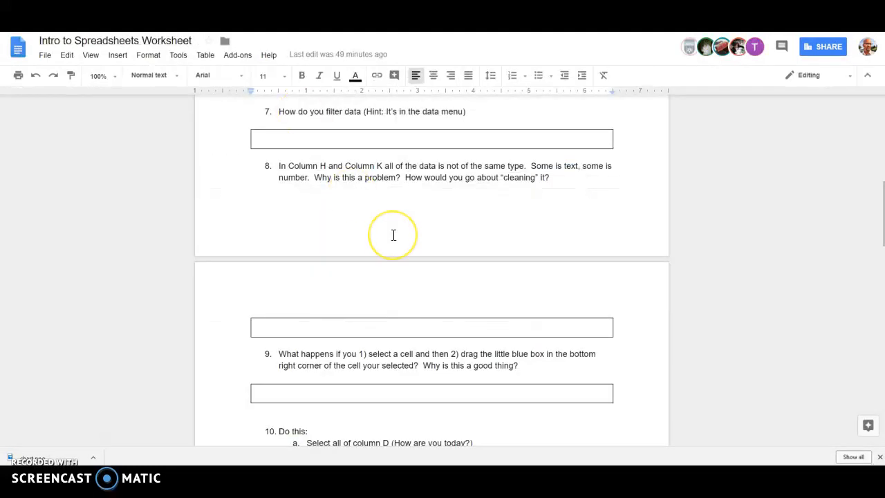
scroll(393, 235, "down", 2)
scroll(393, 235, "down", 3)
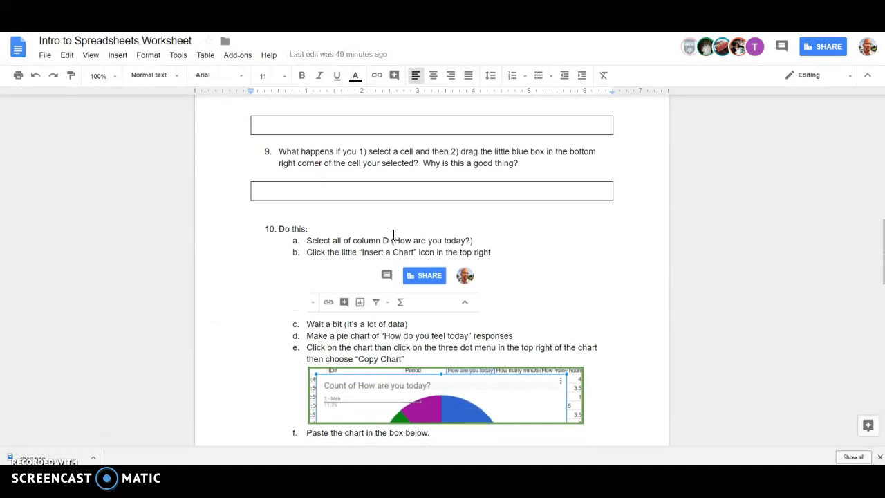
scroll(393, 235, "down", 2)
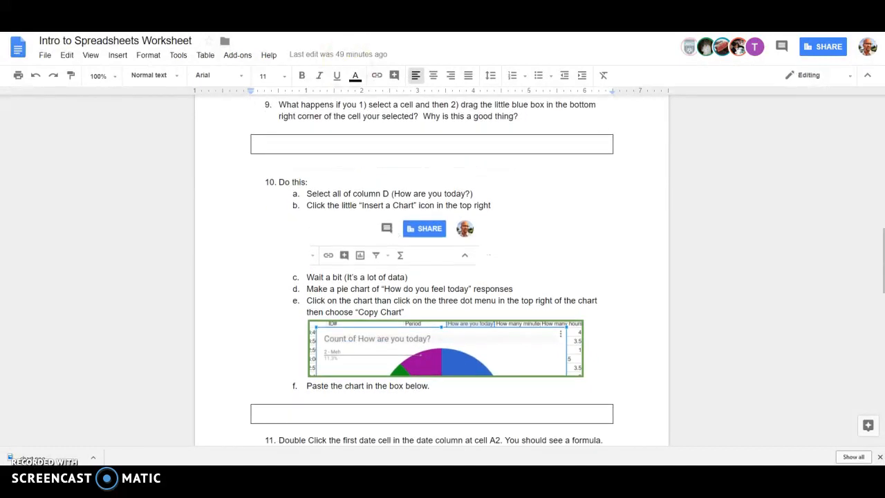
left_click(387, 20)
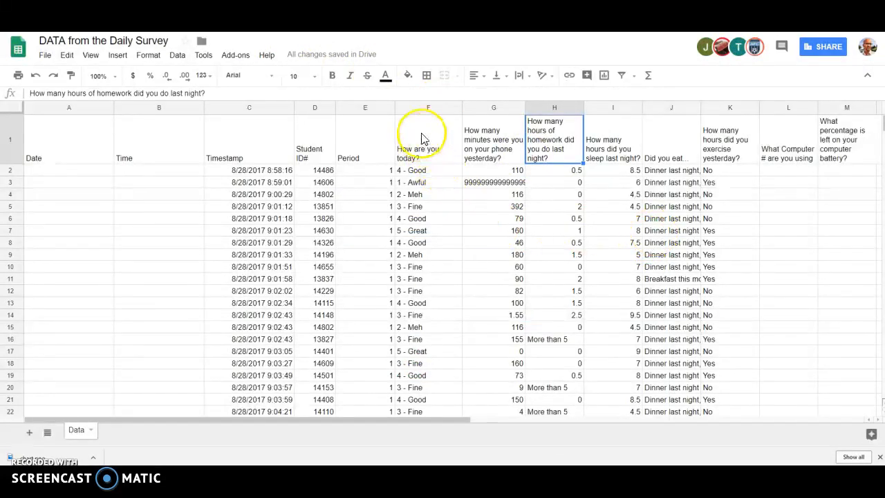
- Insert a column chart of the "How are you today?" column and aggregate column F
left_click(425, 109)
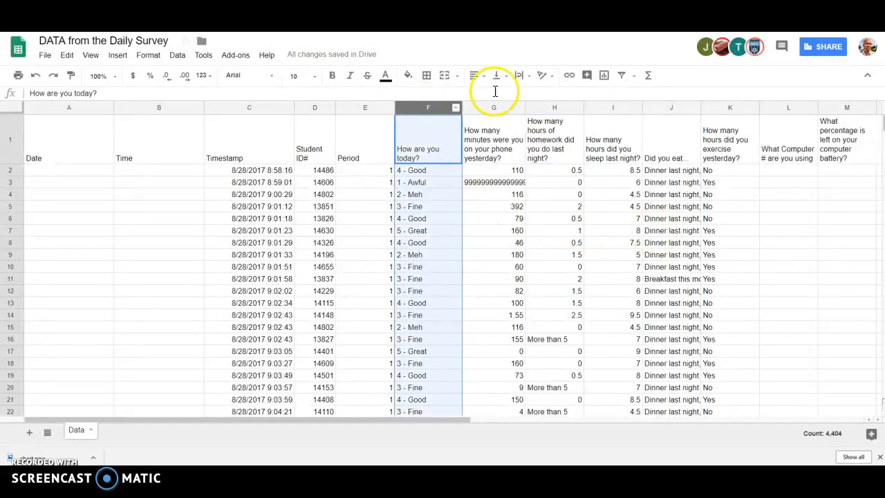
left_click(605, 78)
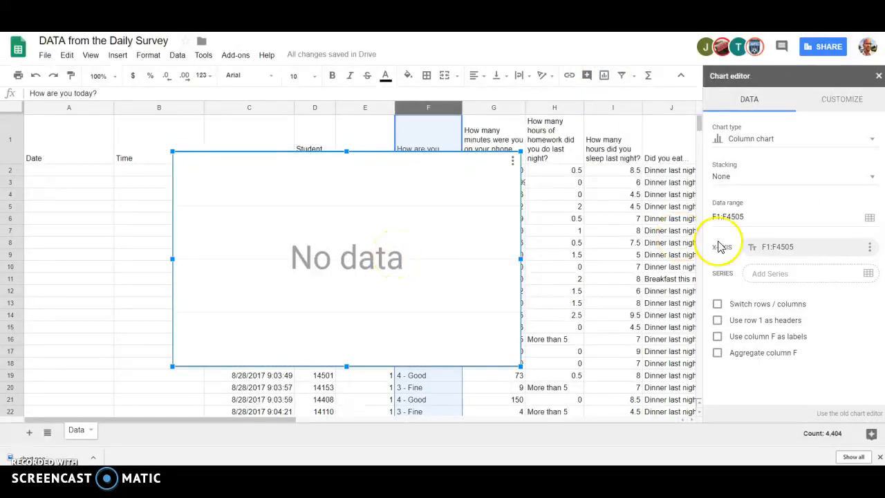
left_click(717, 354)
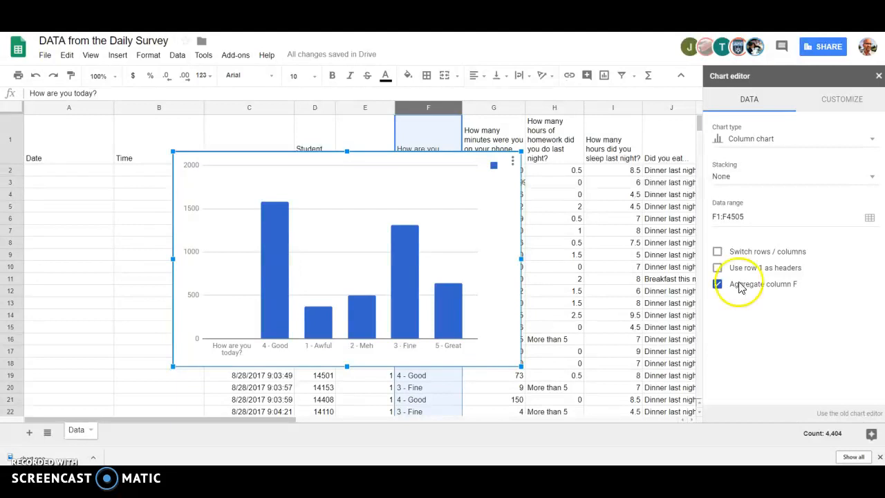
- Sort the sheet by column F from A to Z to reorder the chart's categories, and undo that sort
left_click(179, 58)
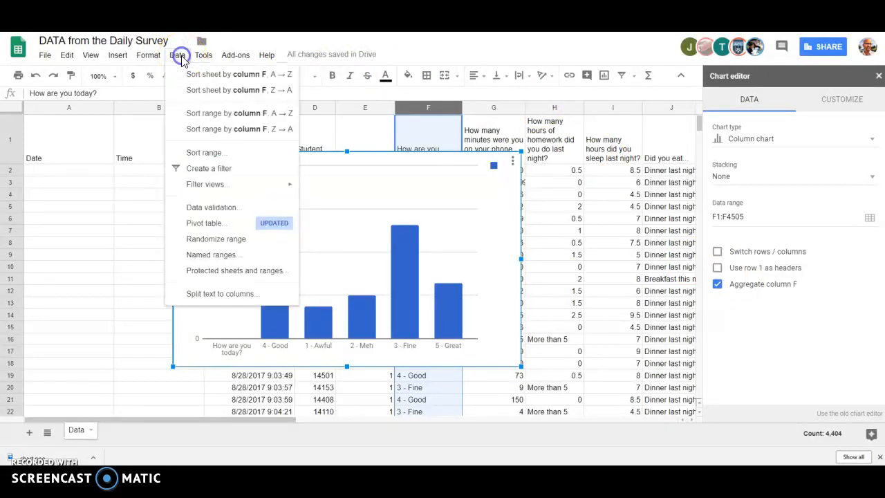
left_click(238, 78)
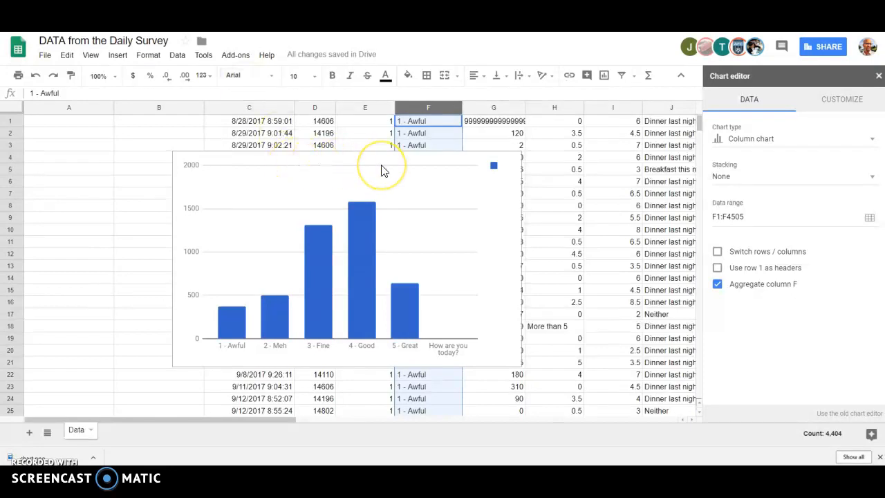
key("ctrl+z")
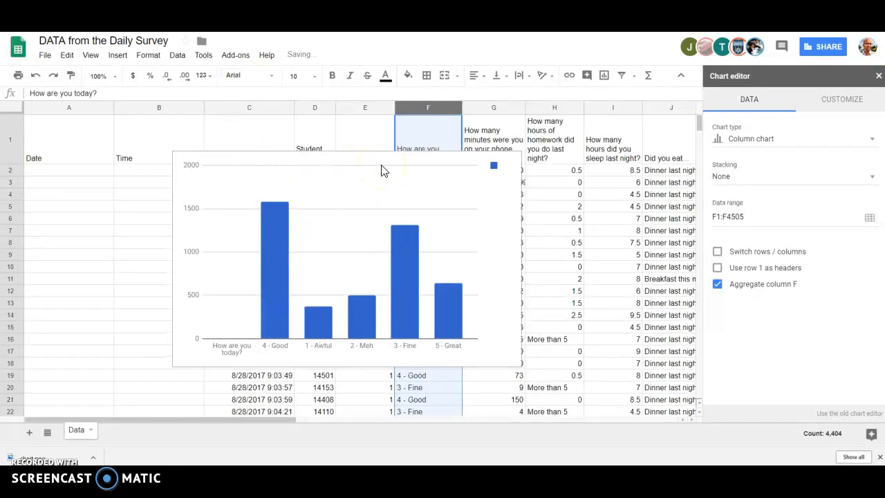
- Change the "How are you today?" chart to a pie chart and use row 1 as headers
left_click(445, 174)
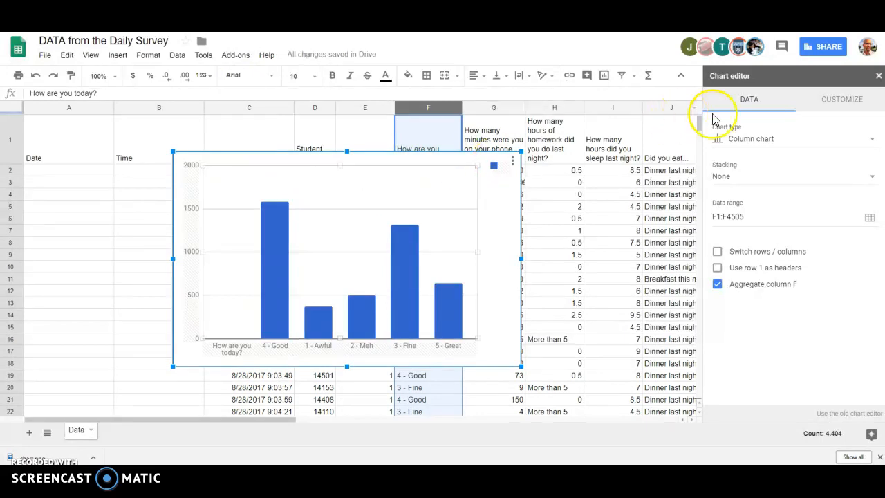
left_click(764, 137)
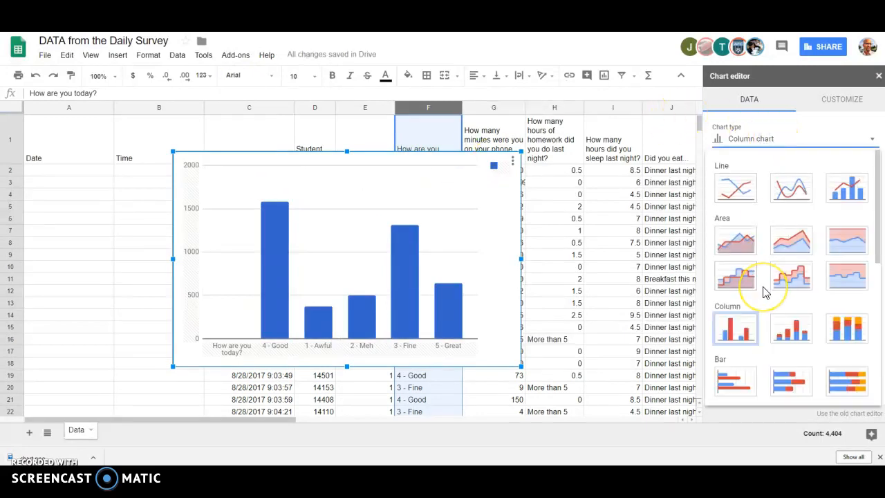
scroll(764, 287, "down", 4)
left_click(737, 309)
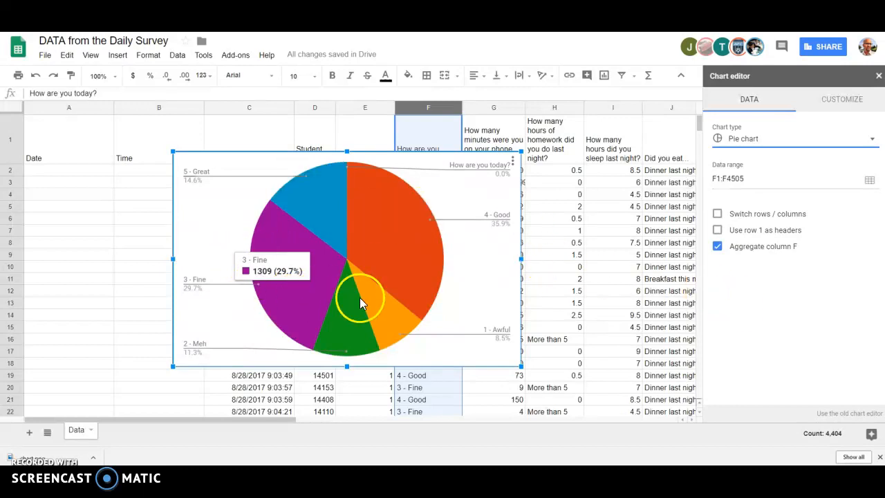
mouse_move(411, 276)
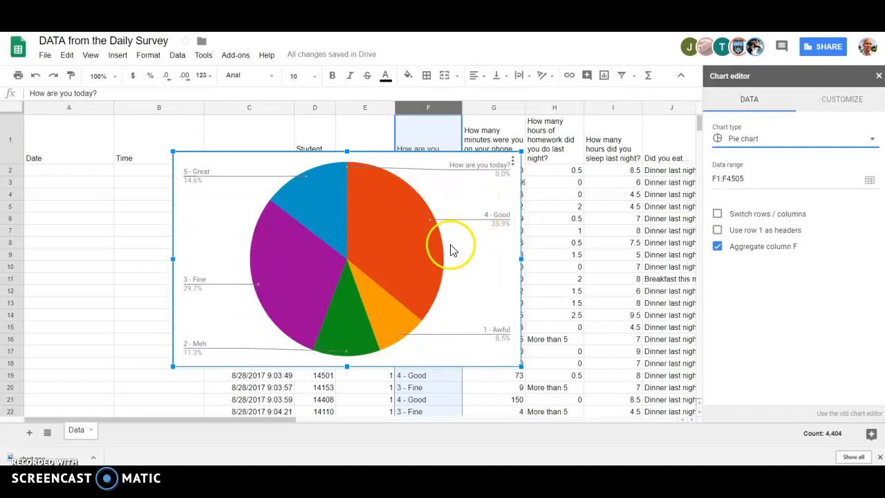
left_click(719, 231)
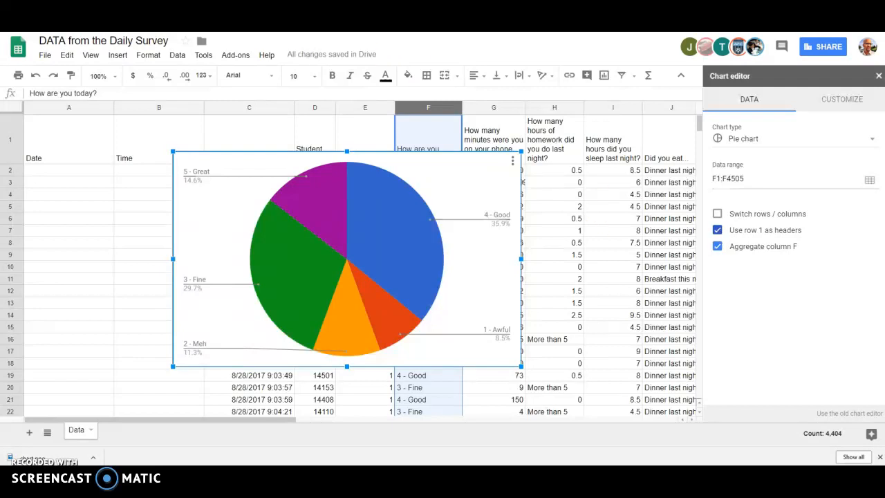
- Read the worksheet's chart-copying instructions and questions 11 and 12 about the date and time formulas, and return to the survey data
key("ctrl+Tab")
scroll(353, 253, "down", 2)
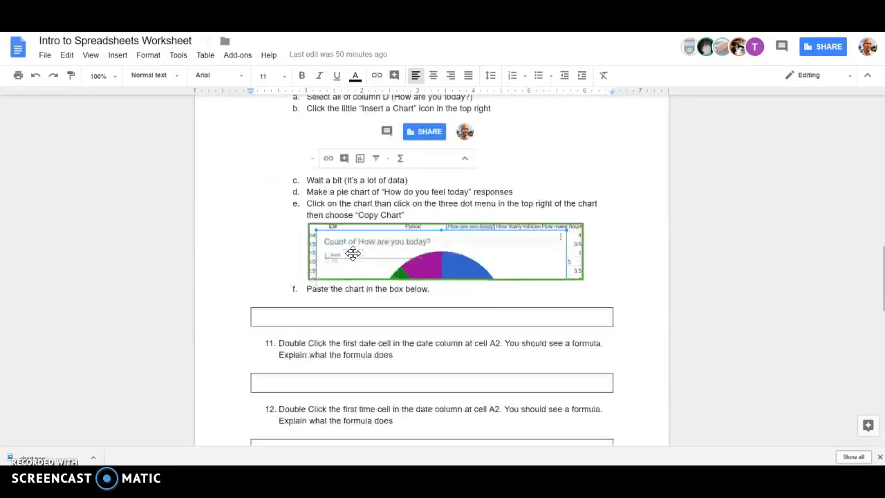
scroll(353, 253, "down", 1)
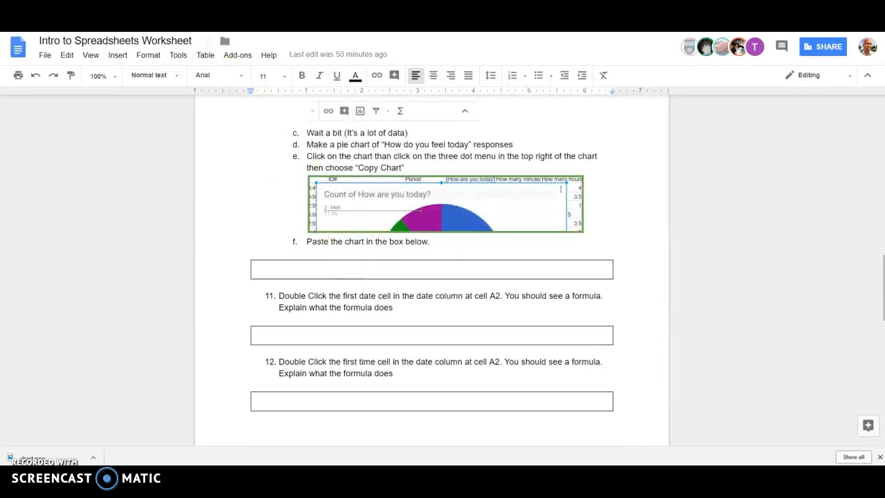
key("ctrl+shift+Tab")
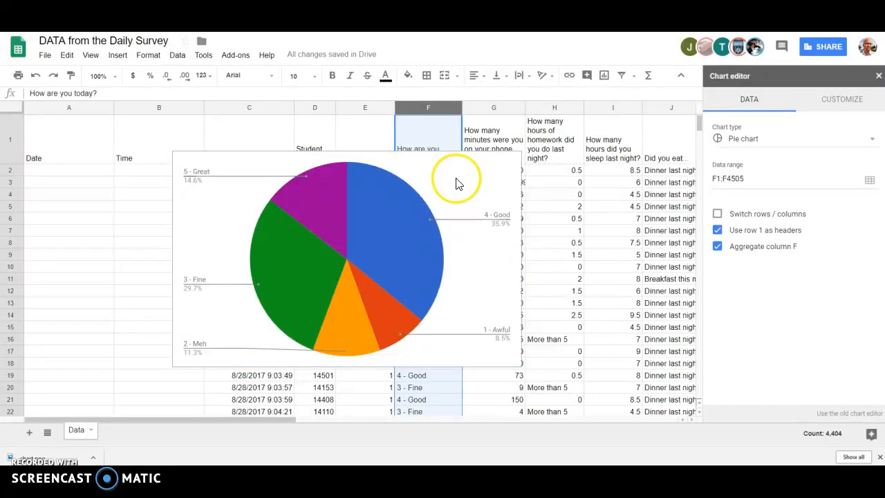
- Delete the pie chart from the survey sheet
left_click(456, 184)
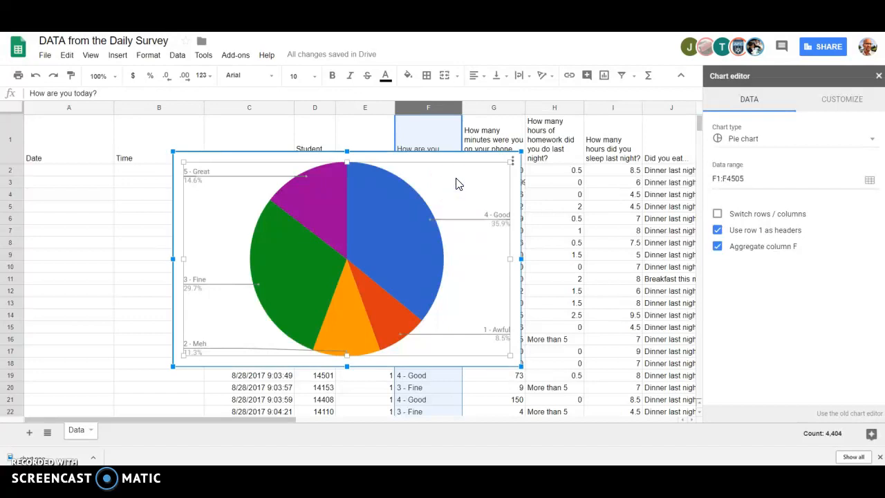
key("Delete")
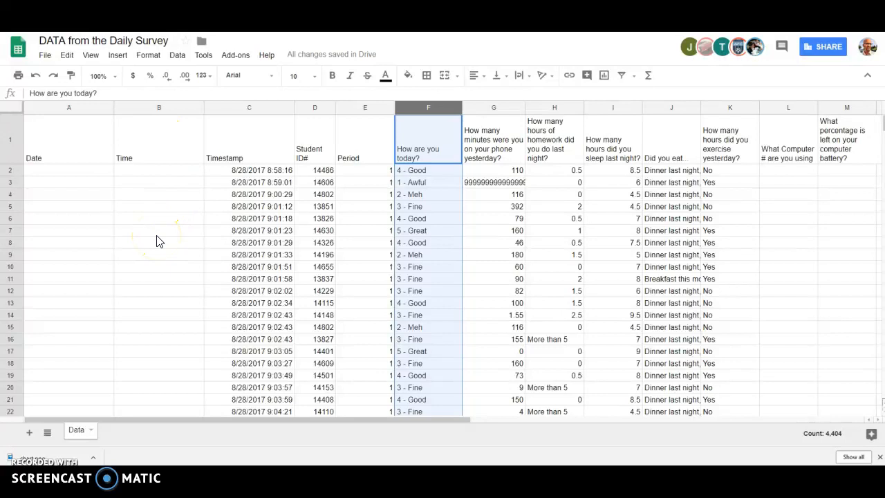
- Undo the earlier edits step by step back to the sheet version with the Date and Time cells filled in row 2
key("ctrl+z")
key("ctrl+z")
key("ctrl+z")
key("ctrl+z")
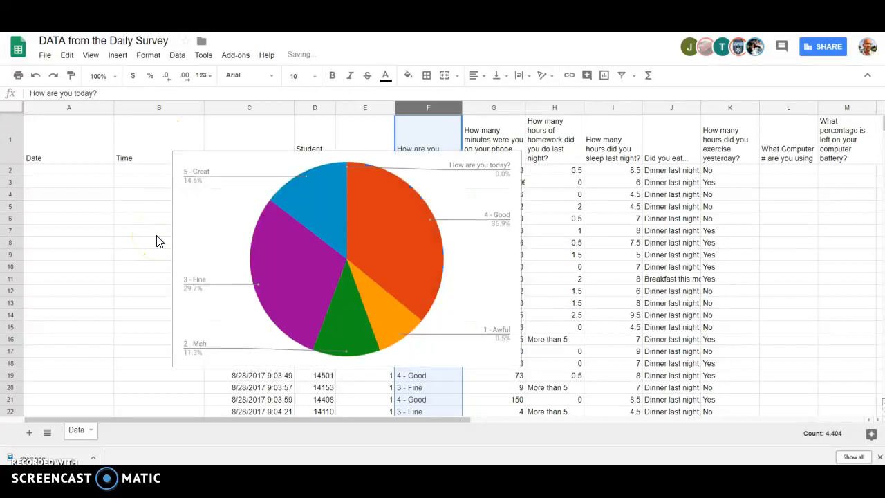
key("ctrl+z")
key("ctrl+z")
key("ctrl+z")
key("ctrl+z")
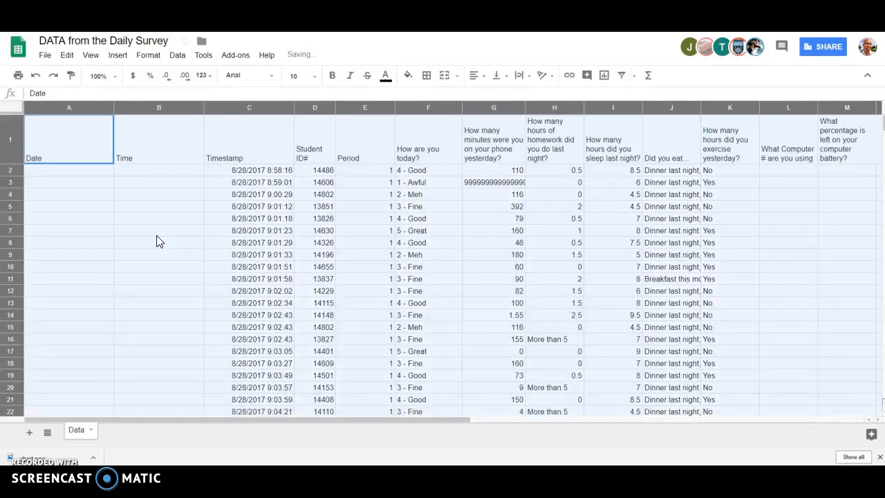
key("ctrl+z")
left_click(157, 231)
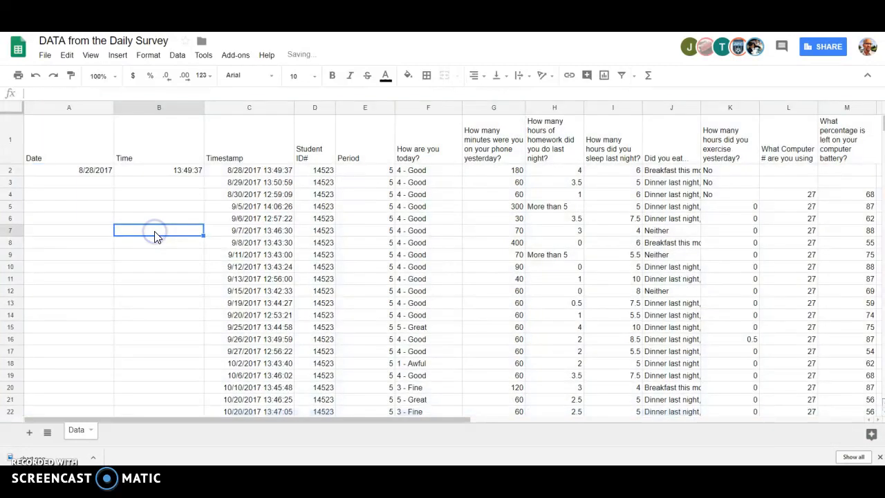
- Check questions 11 and 12 in the worksheet, return to the survey data, and examine the Date formula in cell A2
key("ctrl+shift+Tab")
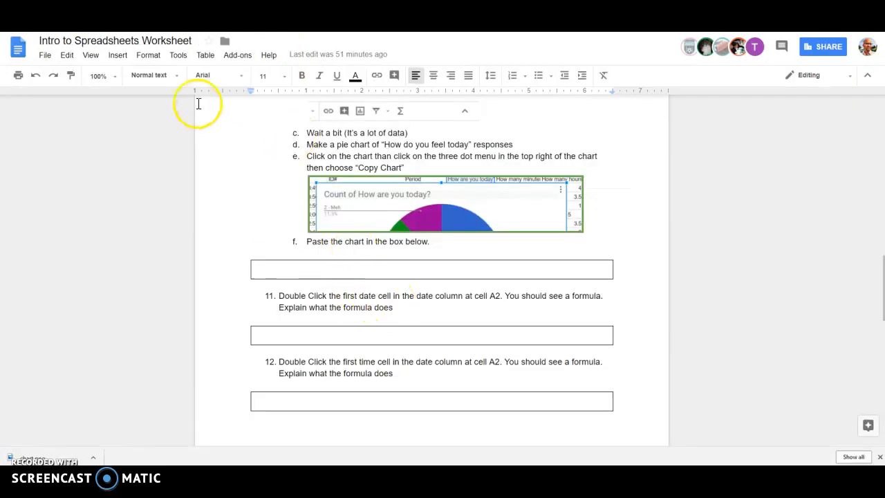
key("ctrl+Tab")
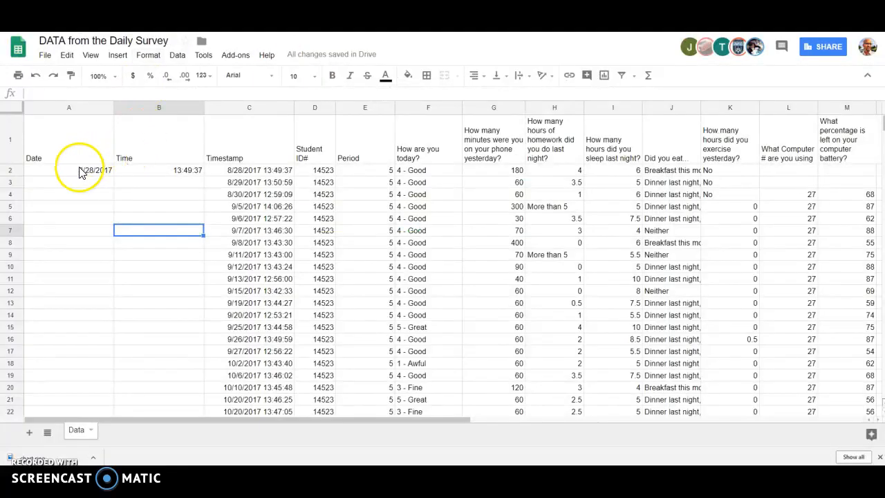
left_click(59, 175)
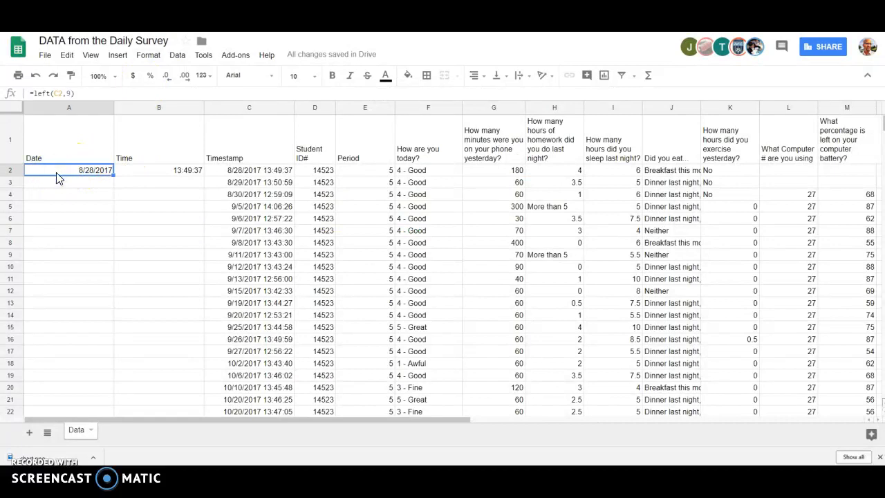
double_click(58, 173)
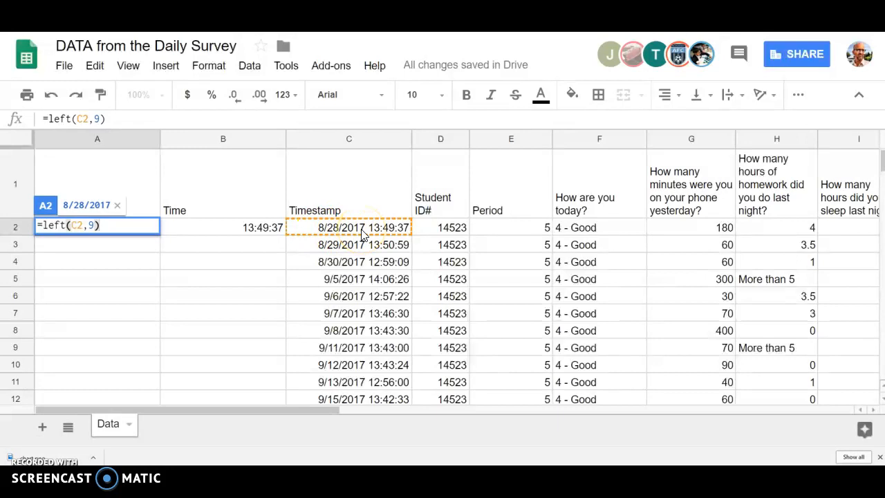
key("Return")
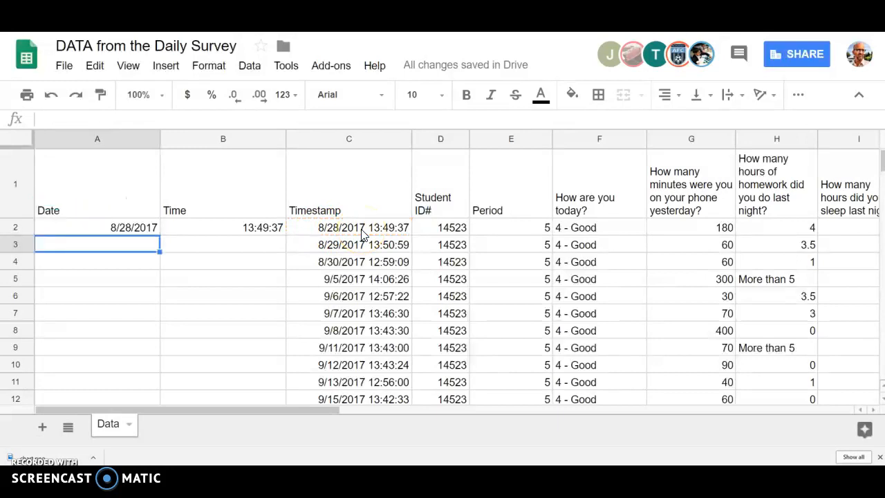
- Examine the Time formula in cell B2 and leave it unchanged
double_click(224, 230)
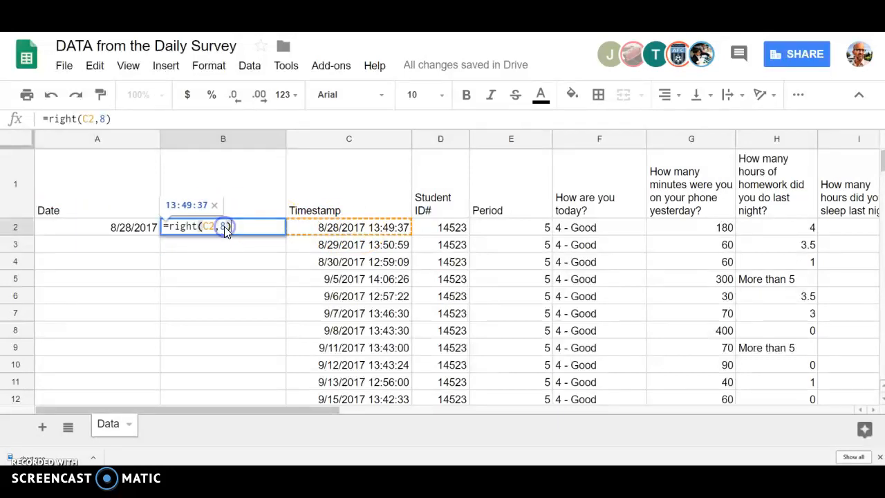
left_click(247, 226)
key("Return")
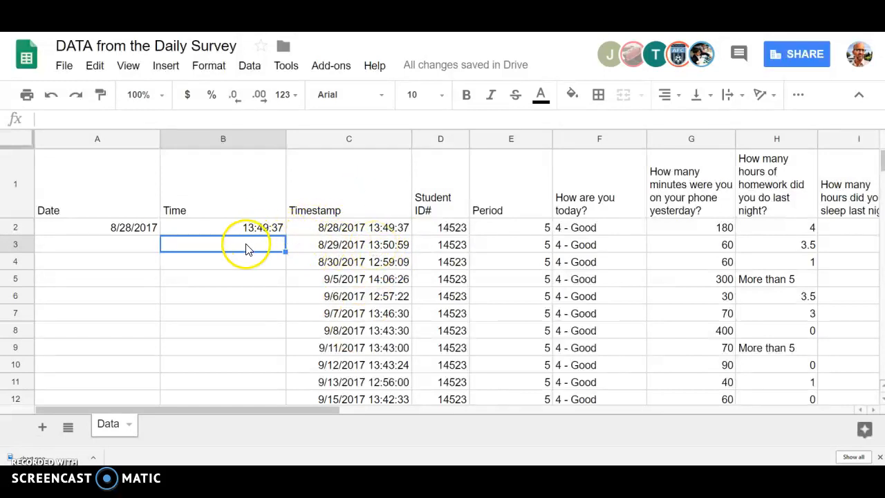
- Fill the Date formula from A2 down to A10 and inspect the copied formula in A10
left_click(130, 228)
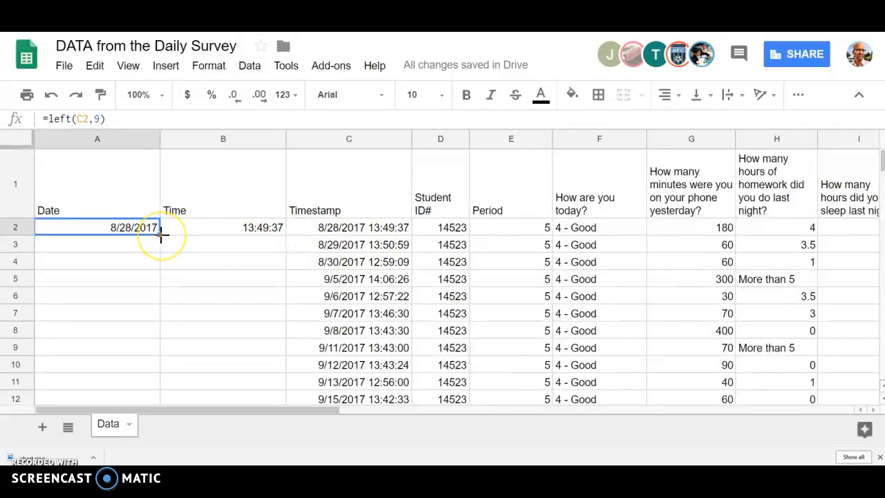
left_click_drag(161, 235, 148, 365)
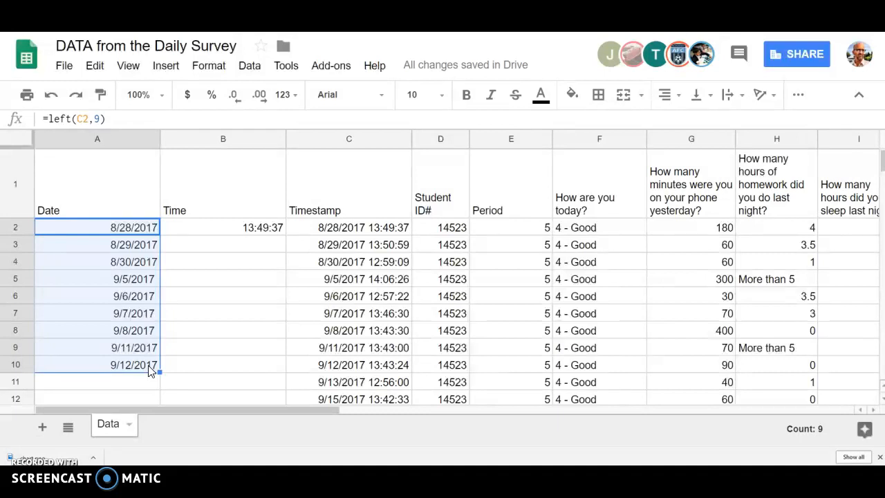
left_click(87, 365)
double_click(87, 365)
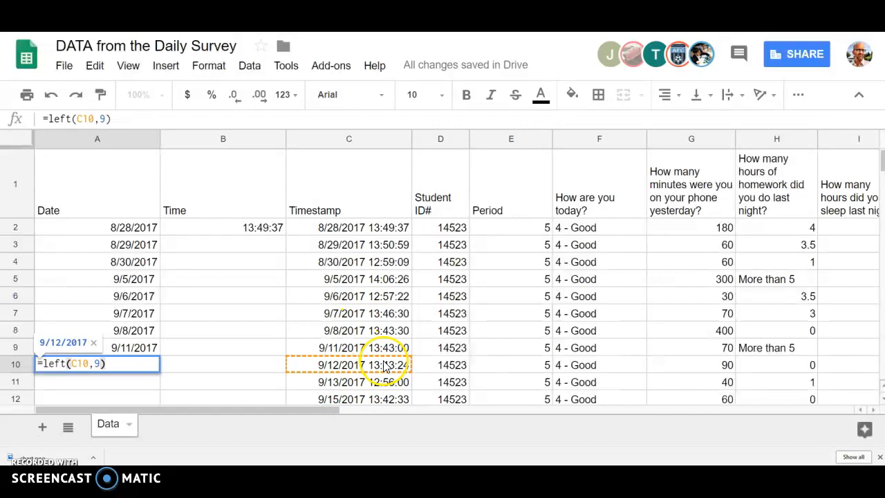
key("Return")
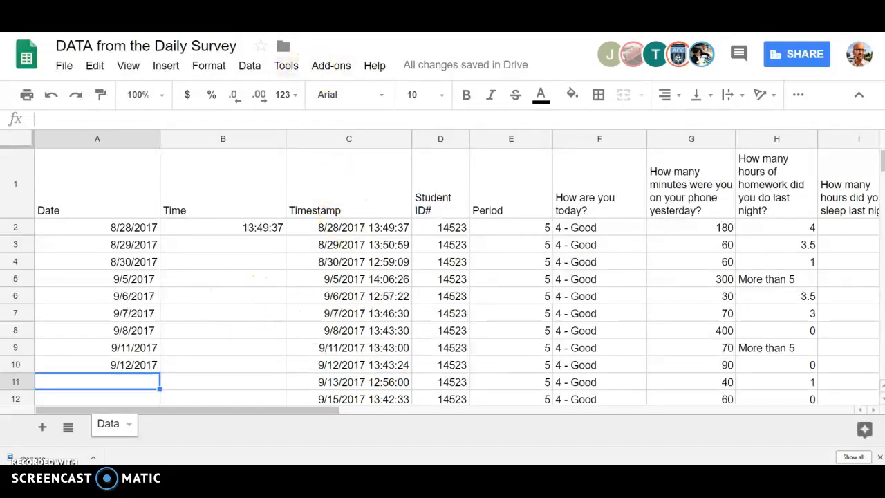
- Read questions 13 and 14 in the Intro to Spreadsheets Worksheet and return to the survey data
left_click(299, 28)
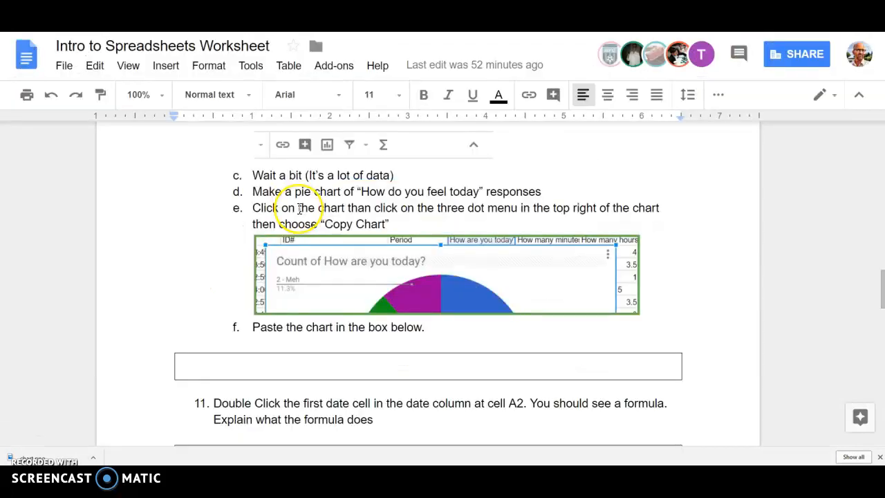
scroll(299, 207, "down", 6)
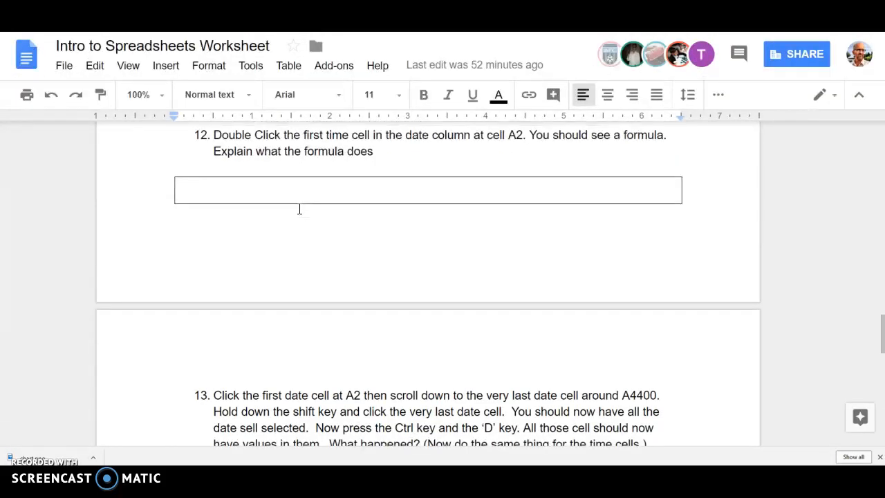
scroll(299, 211, "down", 3)
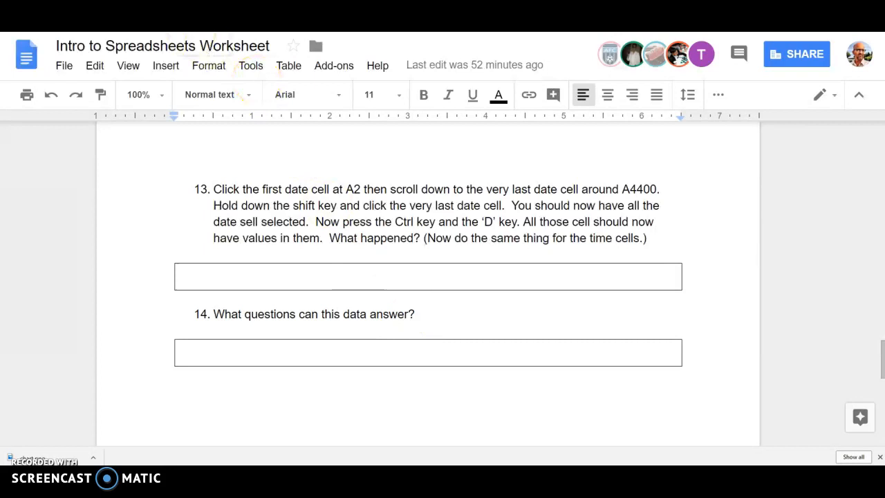
left_click(181, 14)
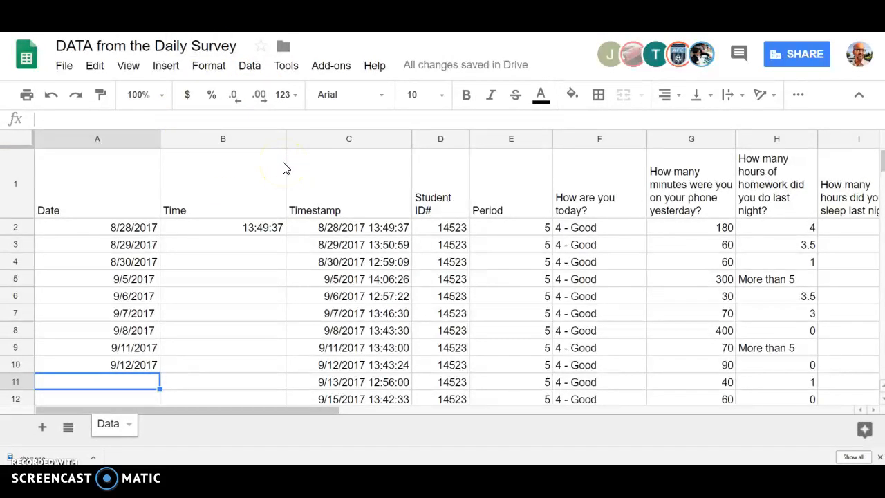
- Undo the fill of the Date column and switch back to the worksheet at questions 13 and 14
key("ctrl+z")
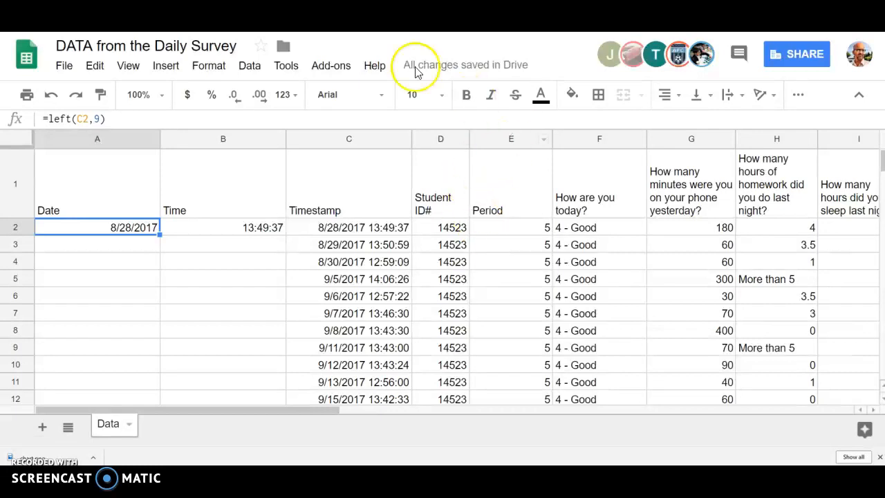
key("ctrl+Tab")
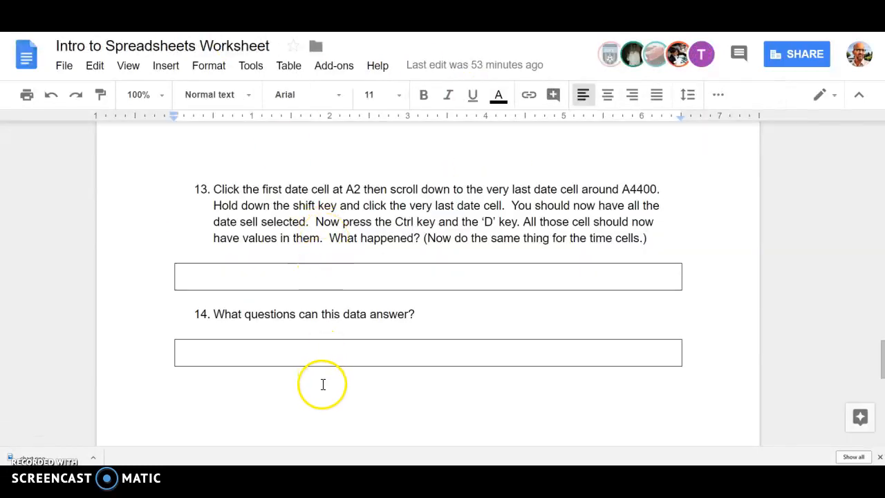